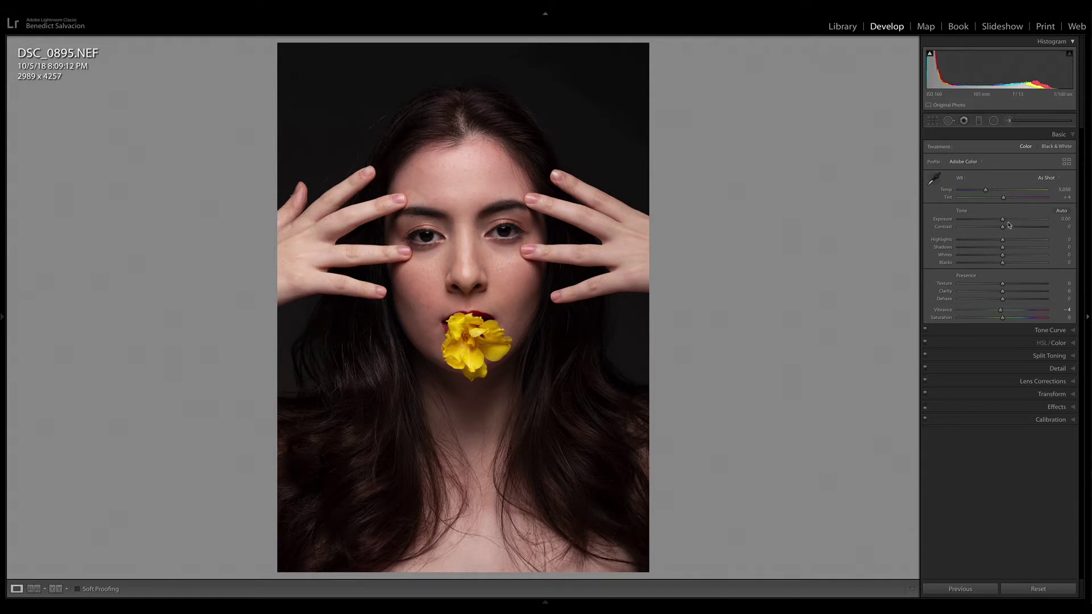
Set the portrait's exposure to +0.70.
drag(1003, 223, 1010, 223)
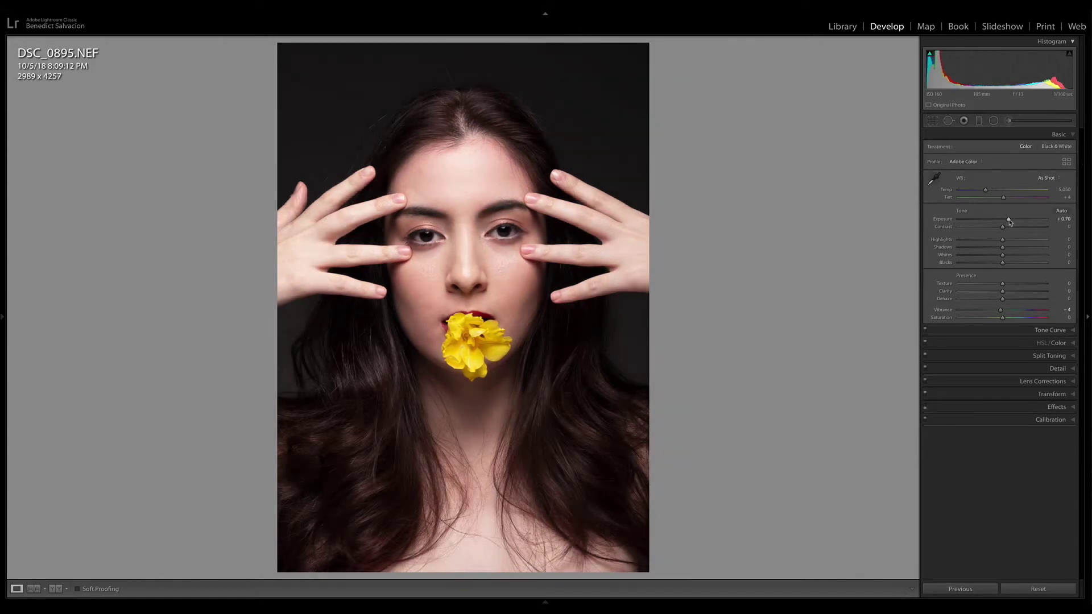
click(1009, 223)
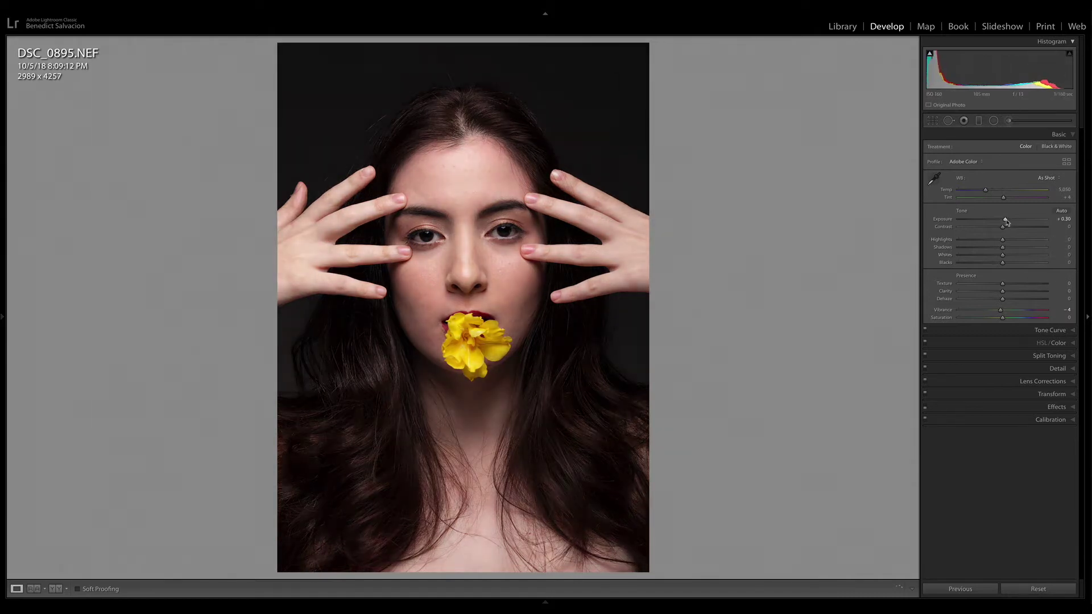
drag(1008, 219, 1009, 222)
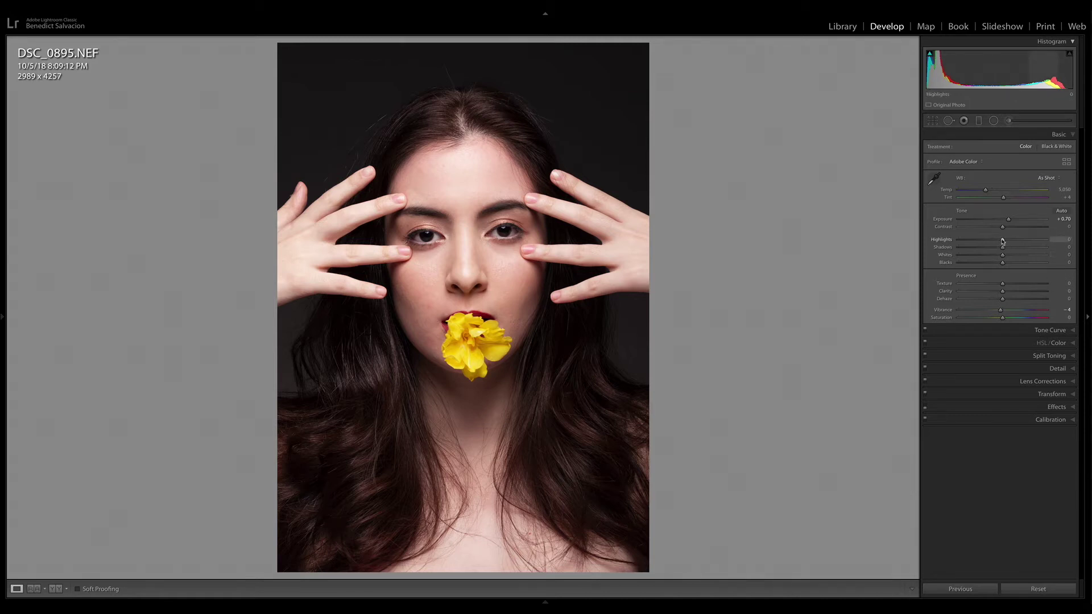
Set the portrait's Highlights to -24, Shadows to +42, Whites to -17 and Blacks to -7.
drag(1002, 241, 992, 242)
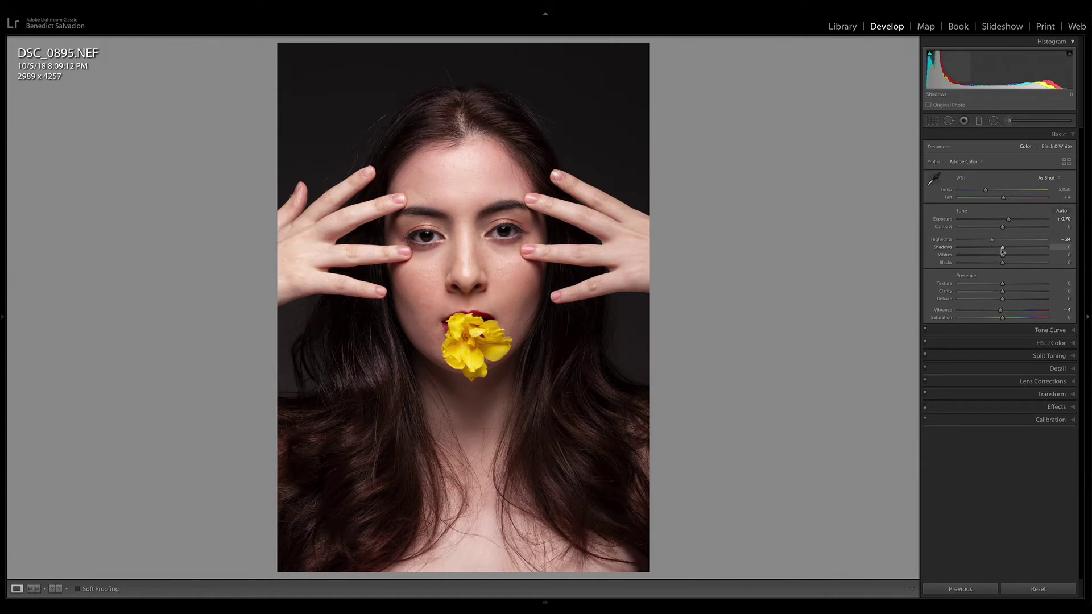
drag(1003, 249, 1021, 248)
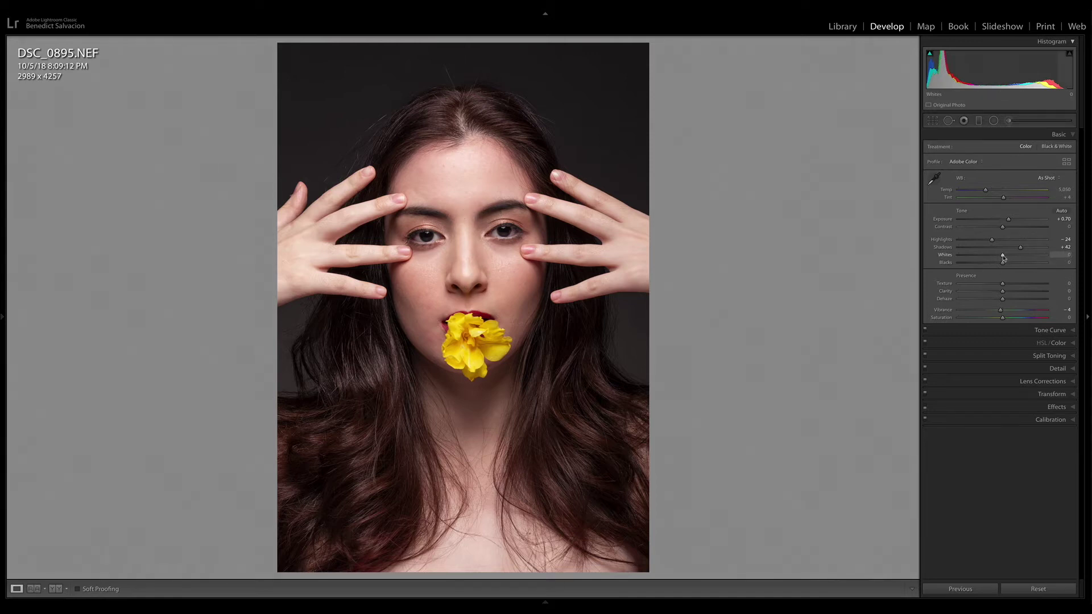
drag(1003, 257, 998, 260)
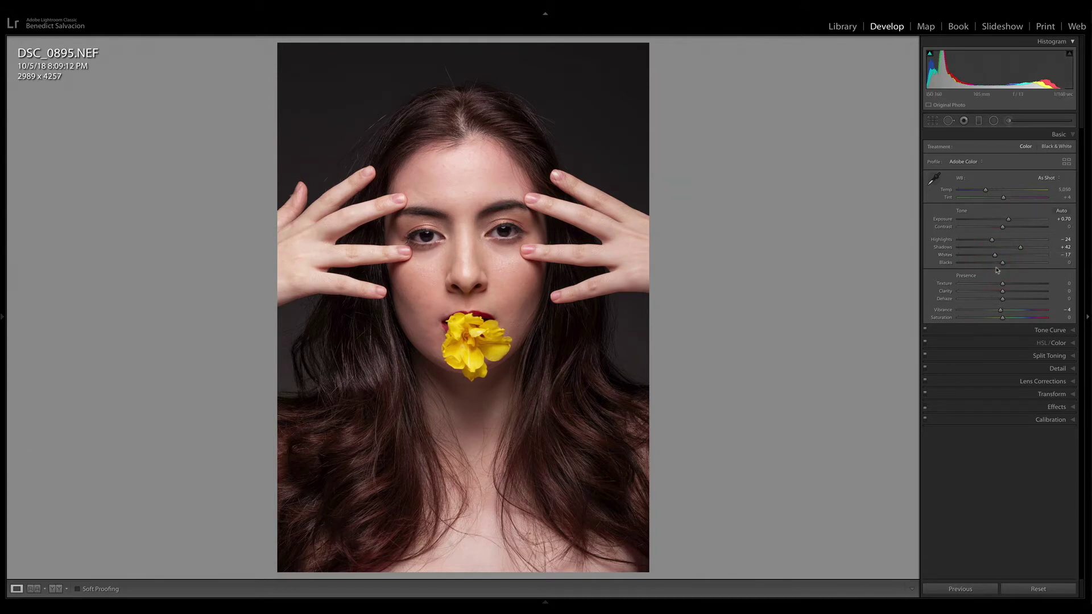
drag(1003, 265, 1000, 267)
Set the photo's Dehaze to -4 and its Contrast to -11.
click(1001, 298)
drag(1002, 300, 1002, 300)
click(1003, 227)
drag(1002, 228, 997, 229)
Compare the edited portrait side by side with its original version and return to the single view.
key(shift)
key(y)
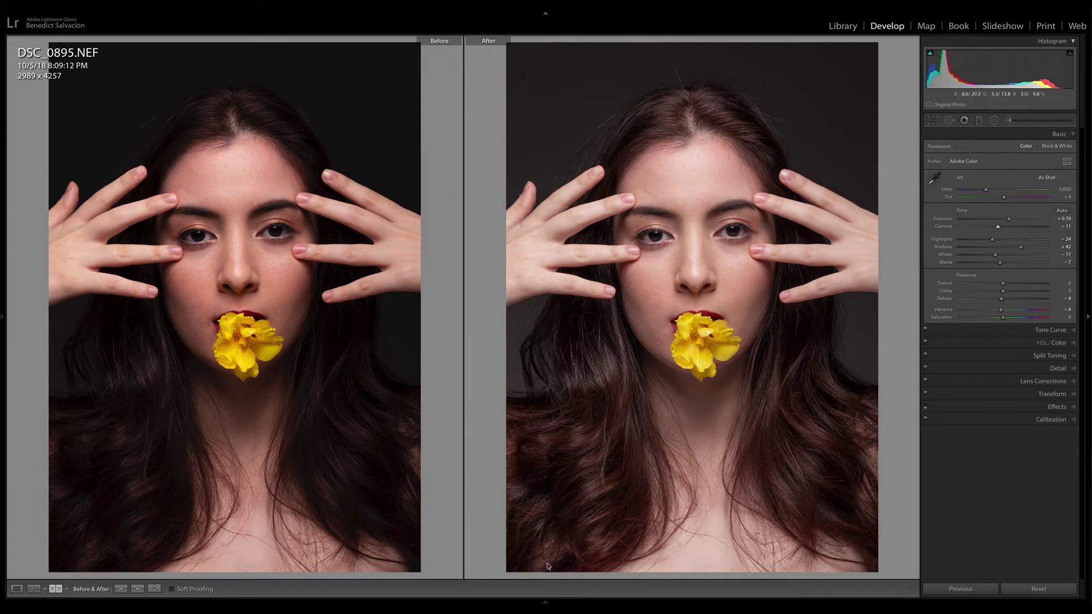
key(y)
Set up the photo's export as an uncompressed TIFF with the Adobe RGB (1998) color space and 16 bits/component.
key(ctrl+shift+e)
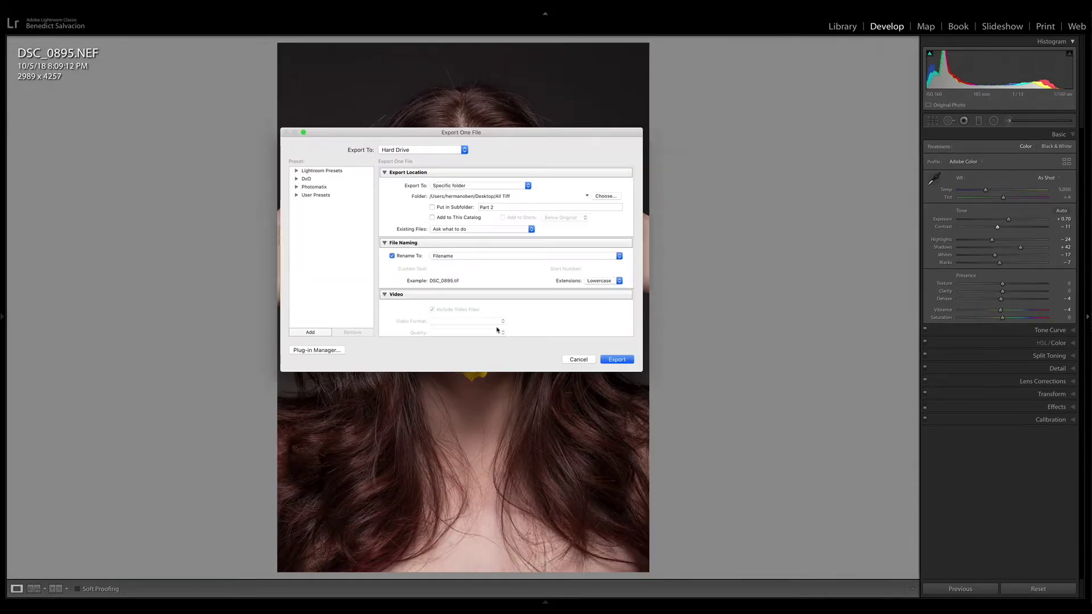
scroll(497, 329, down, 5)
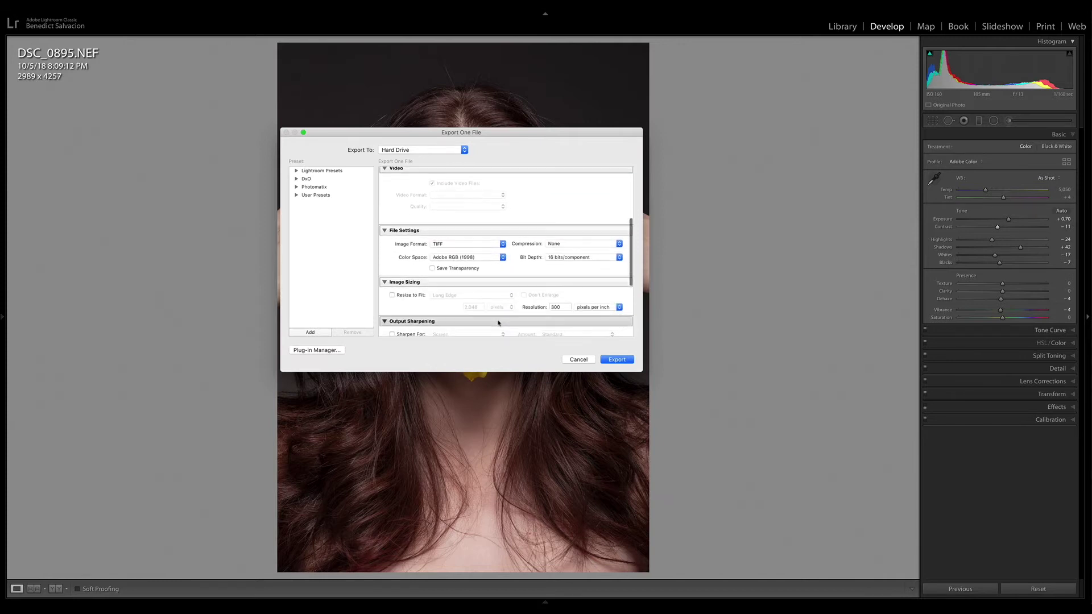
scroll(498, 322, down, 2)
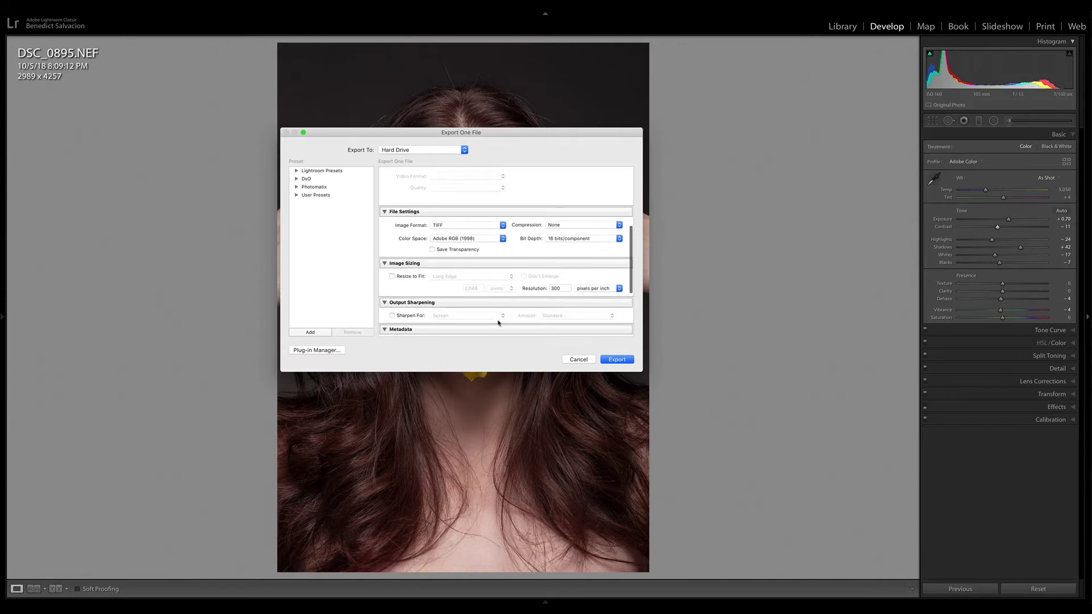
click(459, 219)
click(459, 215)
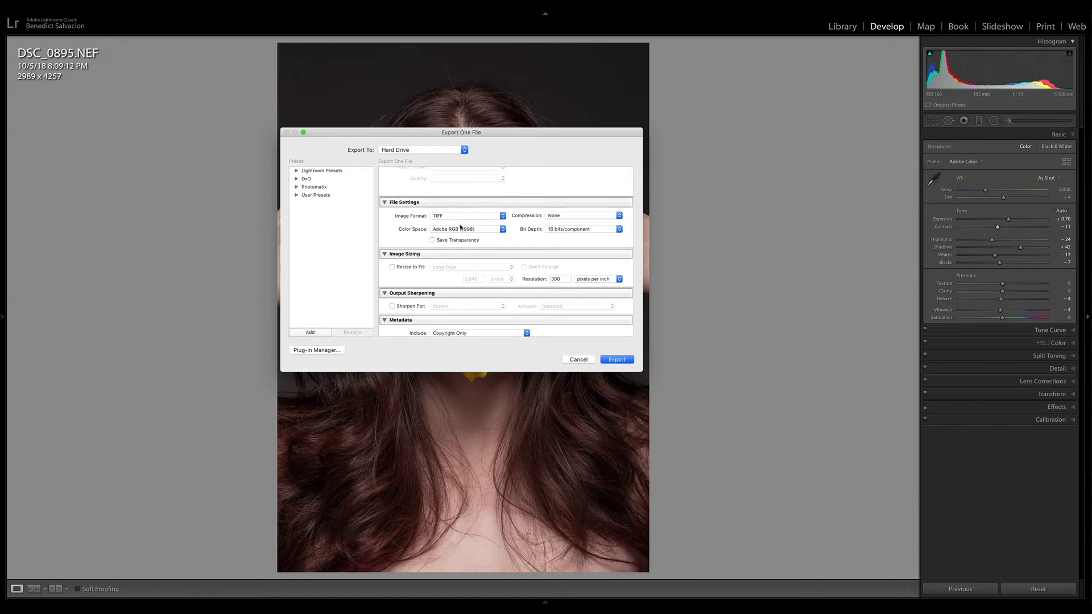
click(460, 230)
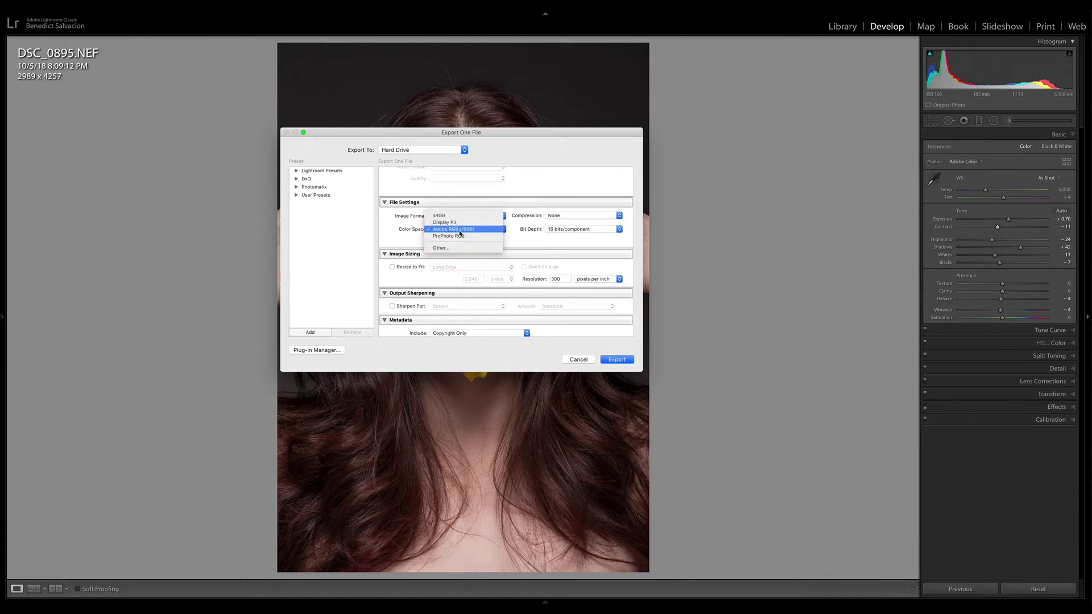
click(460, 230)
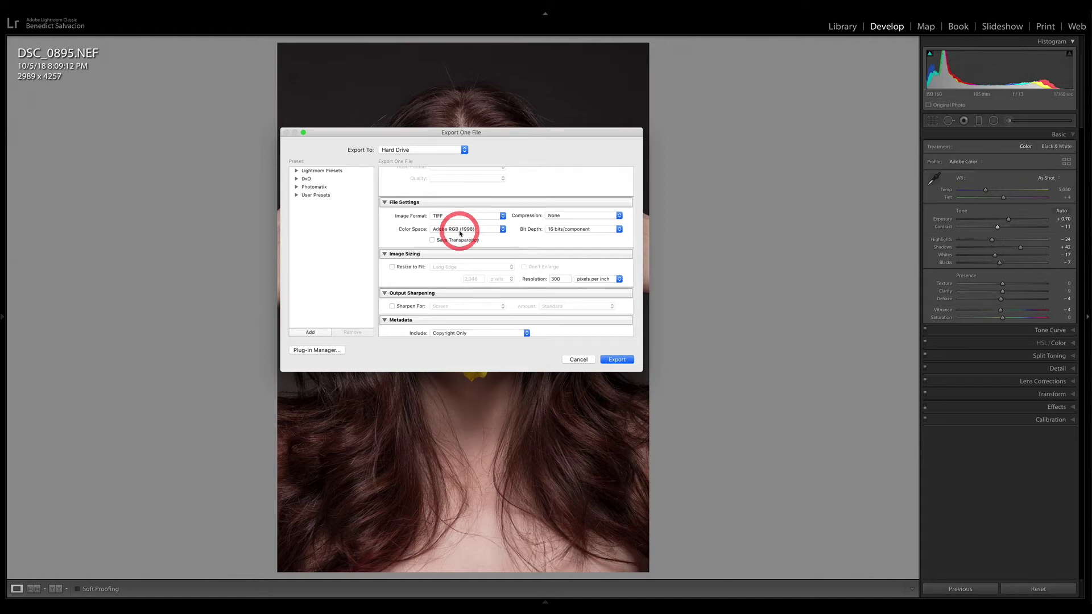
click(568, 230)
click(568, 230)
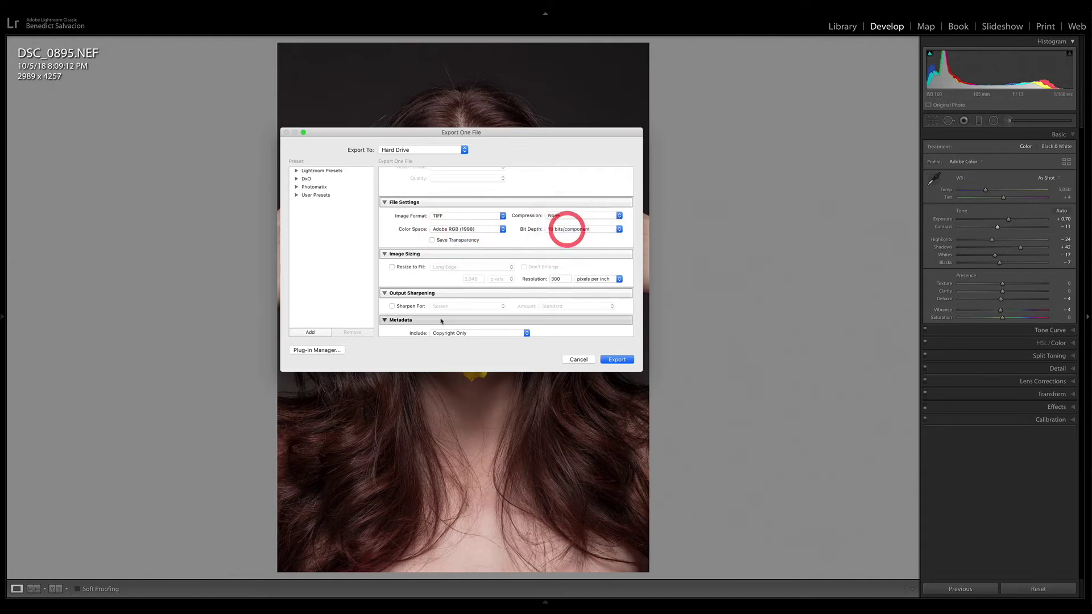
Leave output sharpening off and export the photo.
scroll(393, 302, down, 1)
click(392, 301)
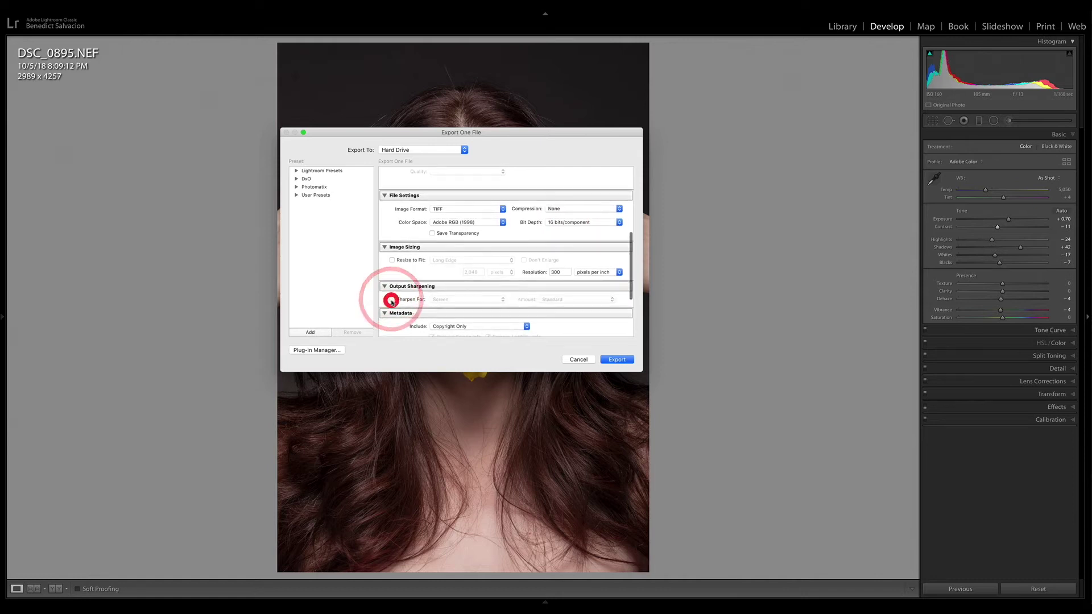
click(392, 299)
click(616, 360)
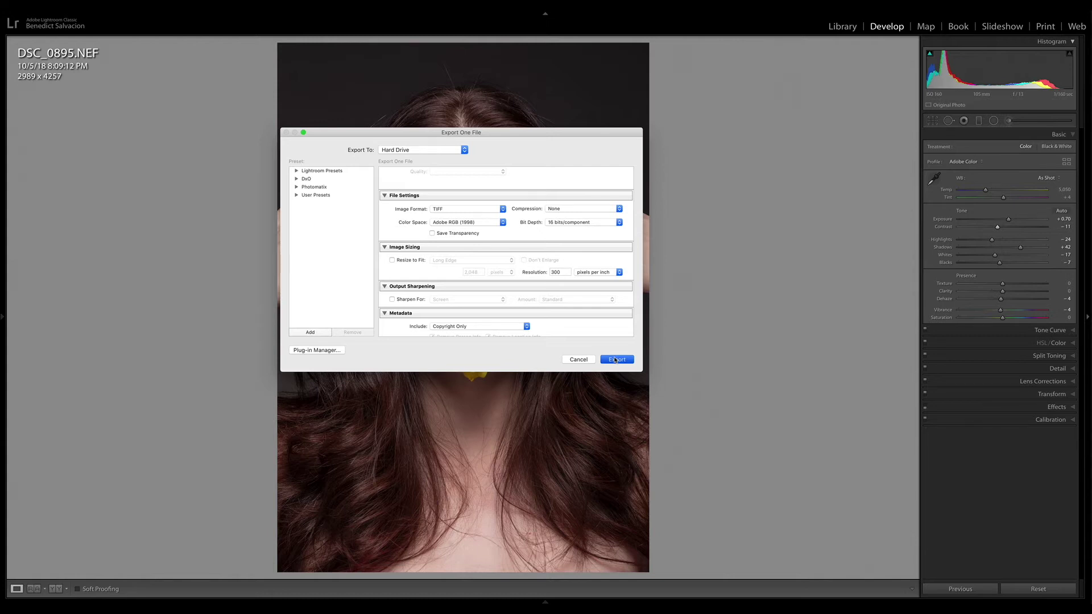
click(616, 359)
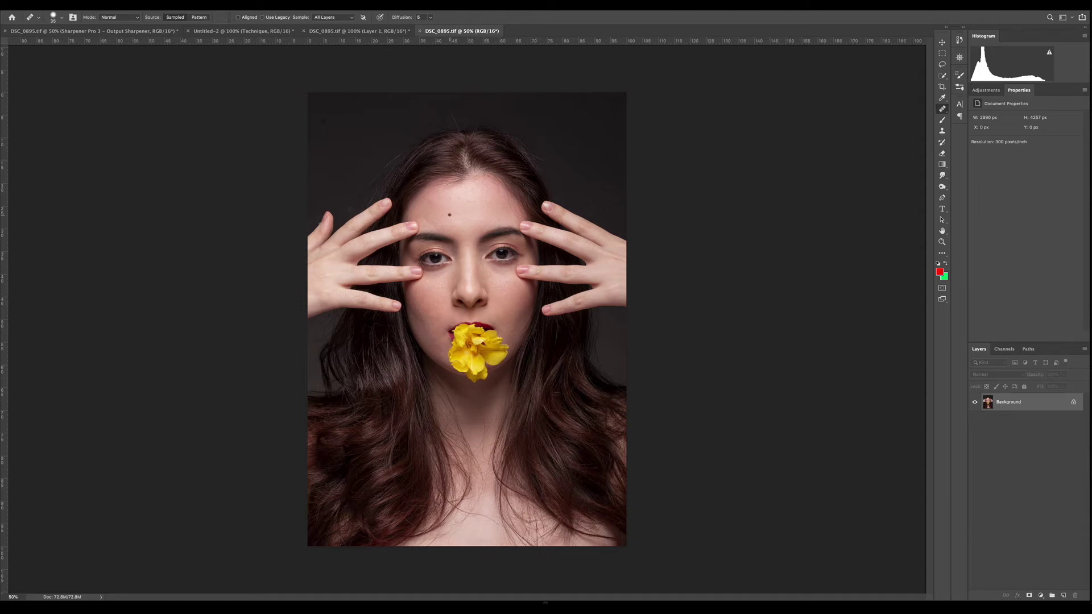
Switch to Photoshop and add a new layer named Map above the Background layer of DSC_0895.tif.
key(ctrl+plus)
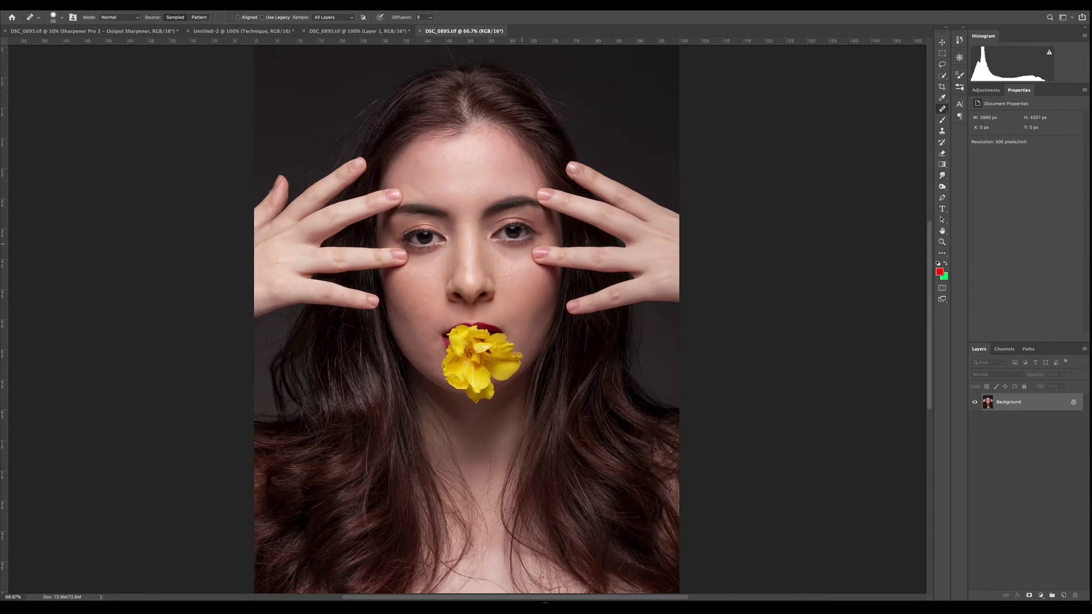
key(ctrl+z)
click(1064, 595)
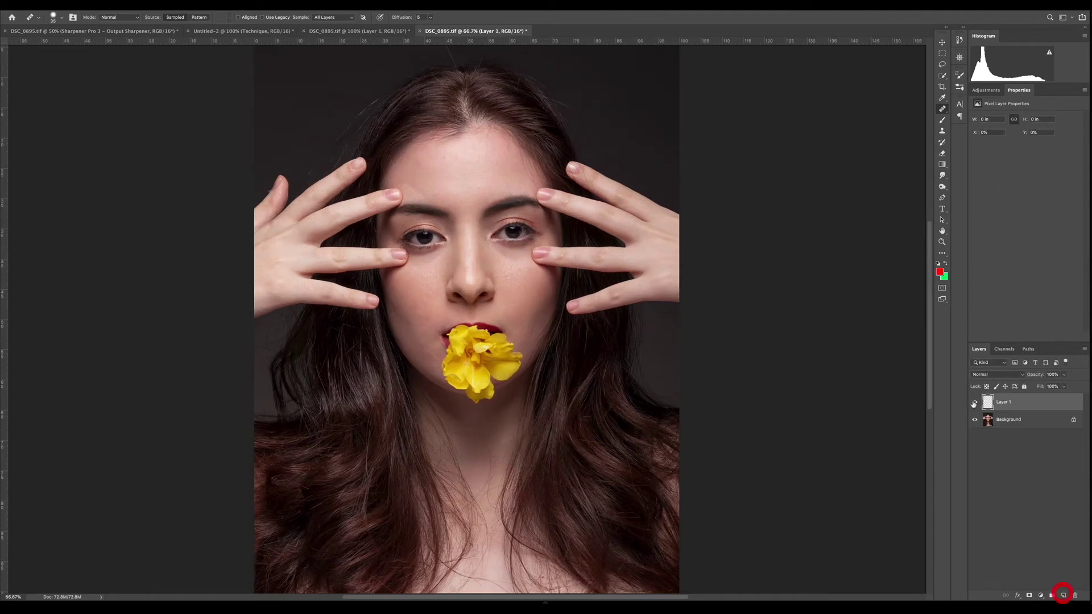
double_click(1004, 403)
text(Map)
click(1044, 410)
Mark the skin blemishes and uneven areas across the forehead, cheeks and chin with red Brush strokes on the Map layer.
key(b)
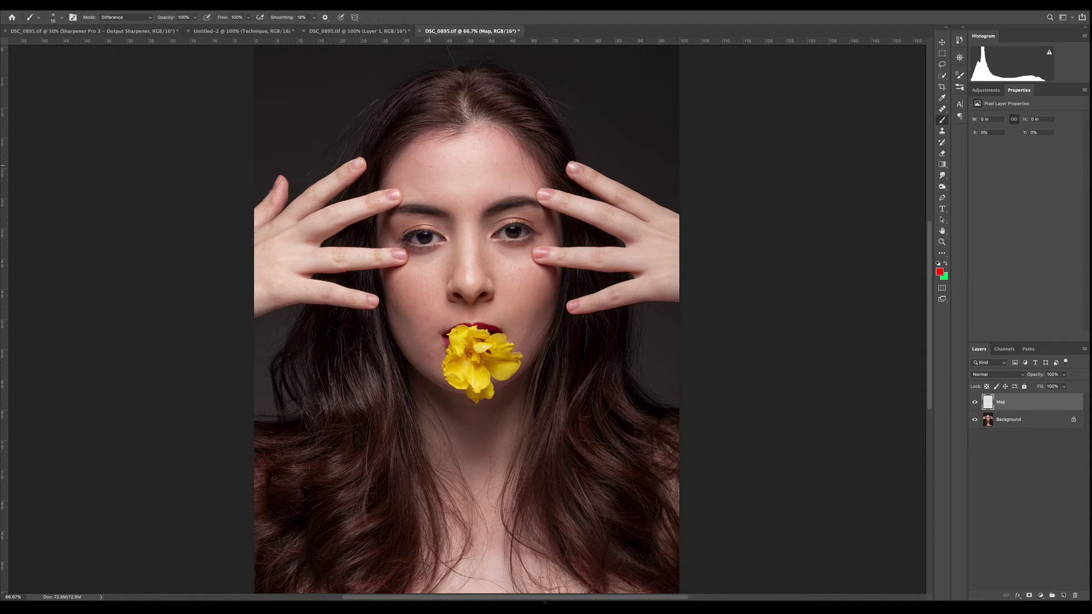
scroll(460, 319, right, 1)
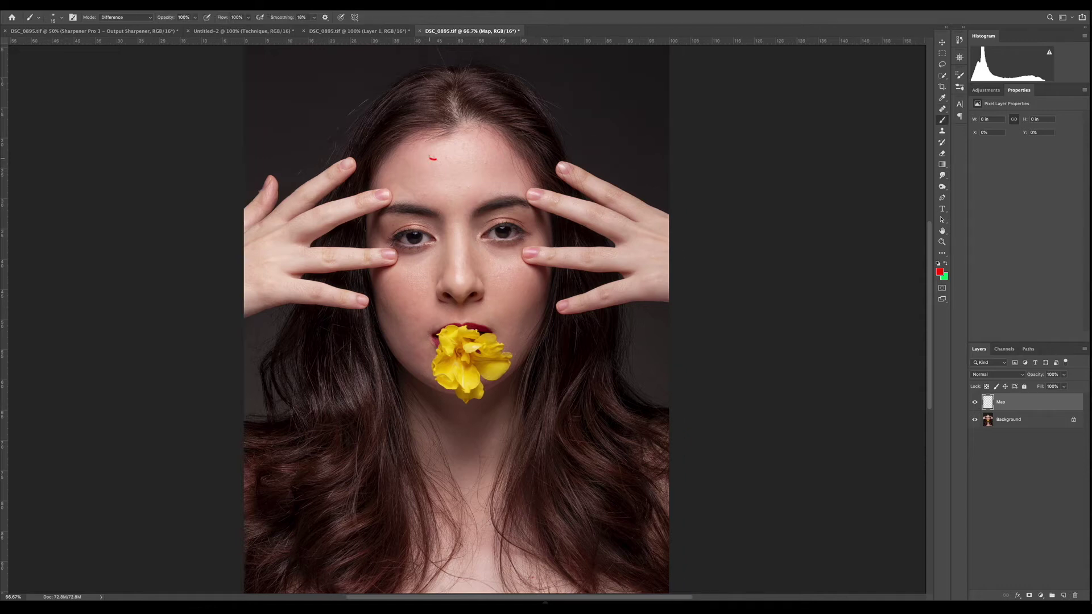
drag(432, 154, 487, 170)
key(ctrl+plus)
key(ctrl+plus)
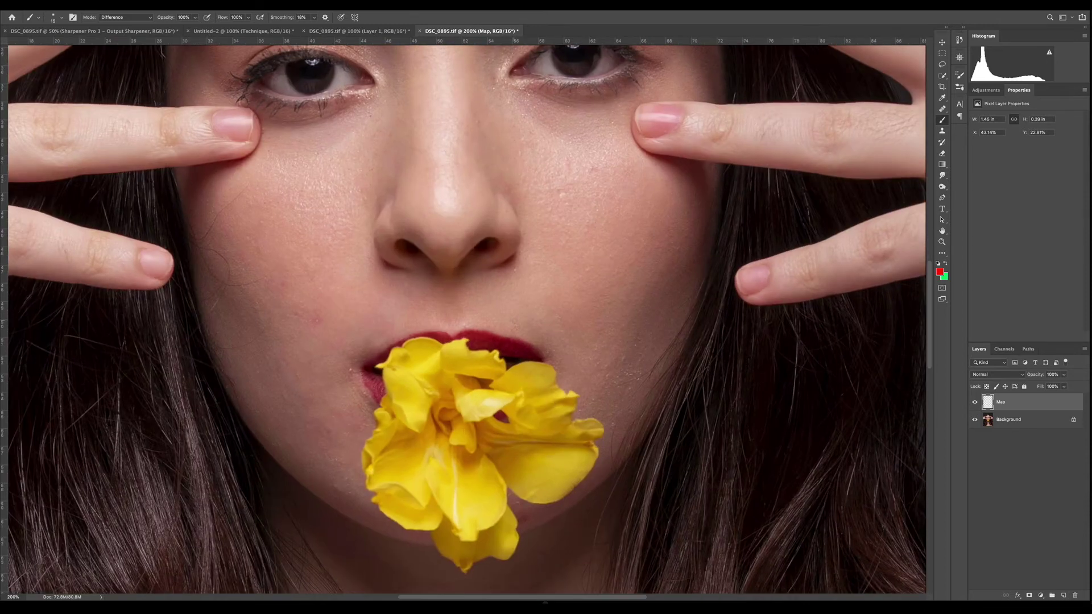
mouse_move(629, 396)
mouse_down()
mouse_move(627, 368)
mouse_move(603, 393)
mouse_move(594, 385)
mouse_move(591, 355)
mouse_up()
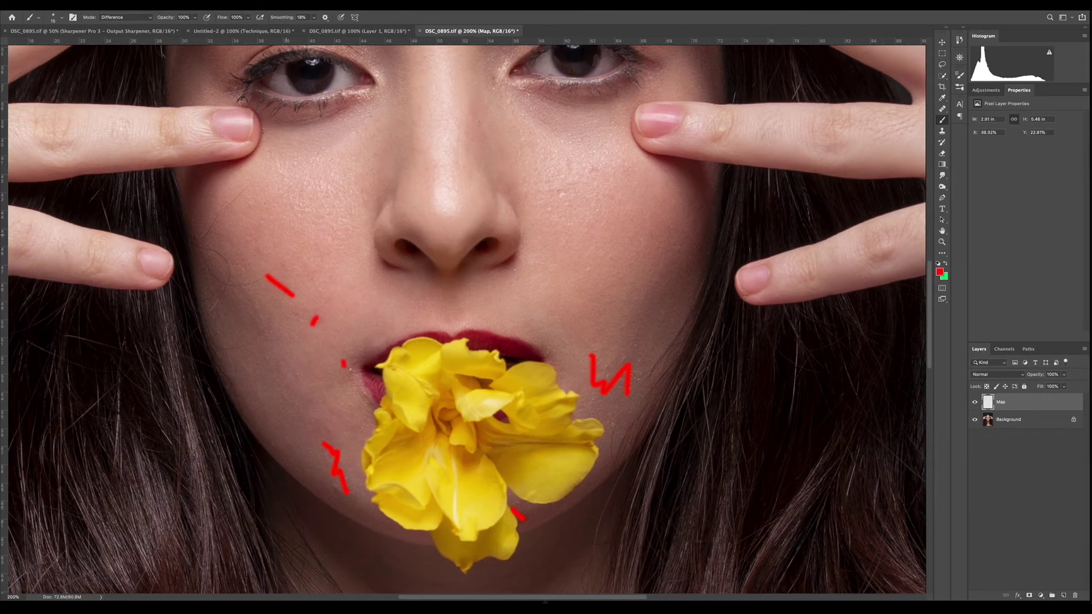
drag(580, 188, 592, 170)
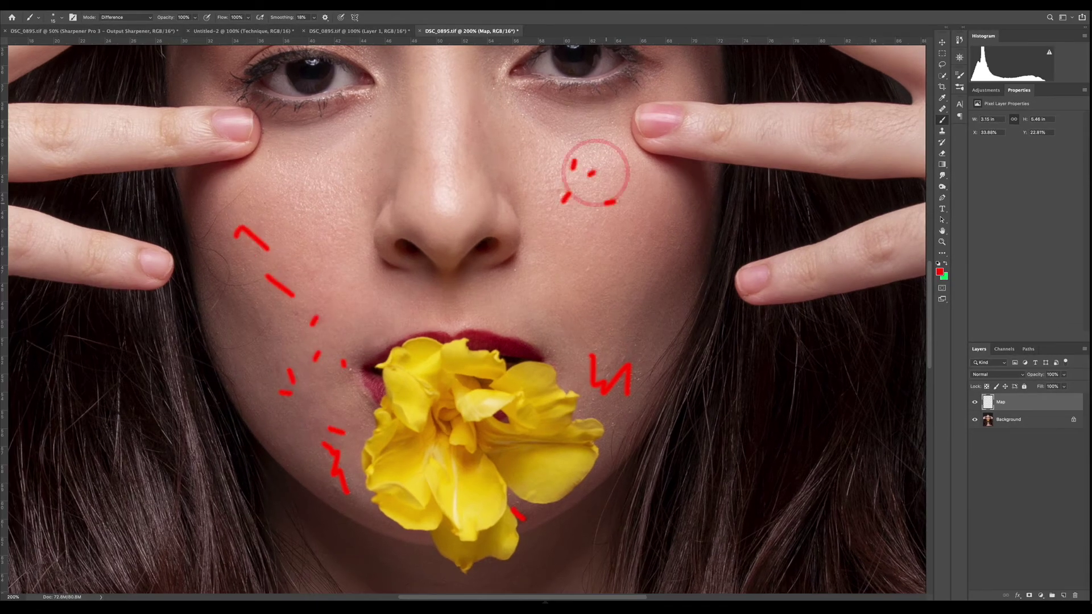
scroll(592, 170, up, 10)
drag(313, 402, 333, 399)
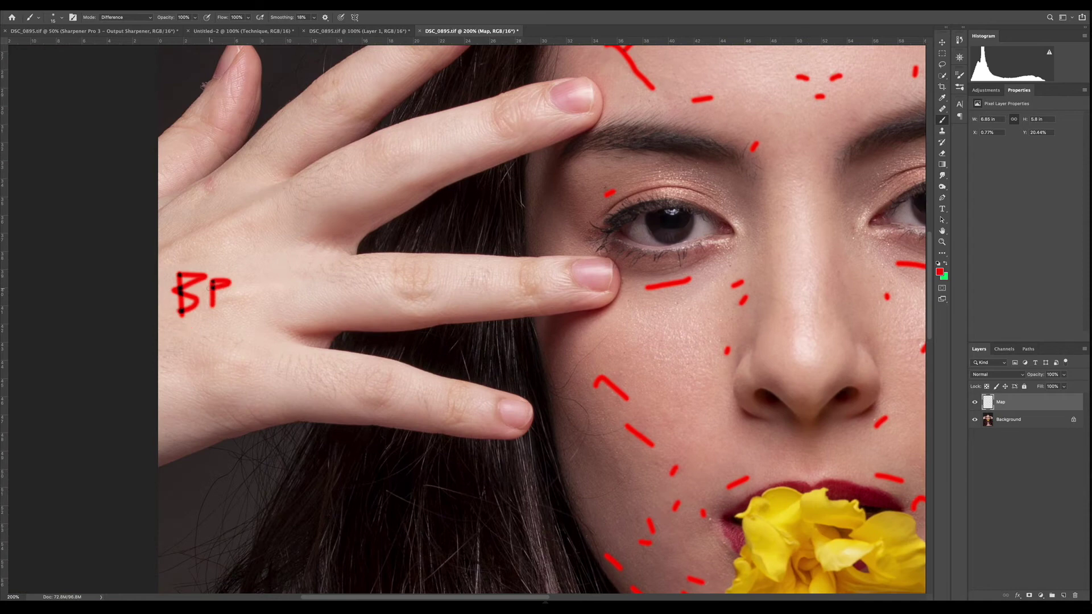
Write the red note BRIGHT on the back of the model's hand on the Map layer.
drag(247, 275, 247, 295)
drag(277, 278, 279, 288)
drag(285, 281, 286, 296)
drag(295, 279, 297, 295)
drag(297, 277, 321, 275)
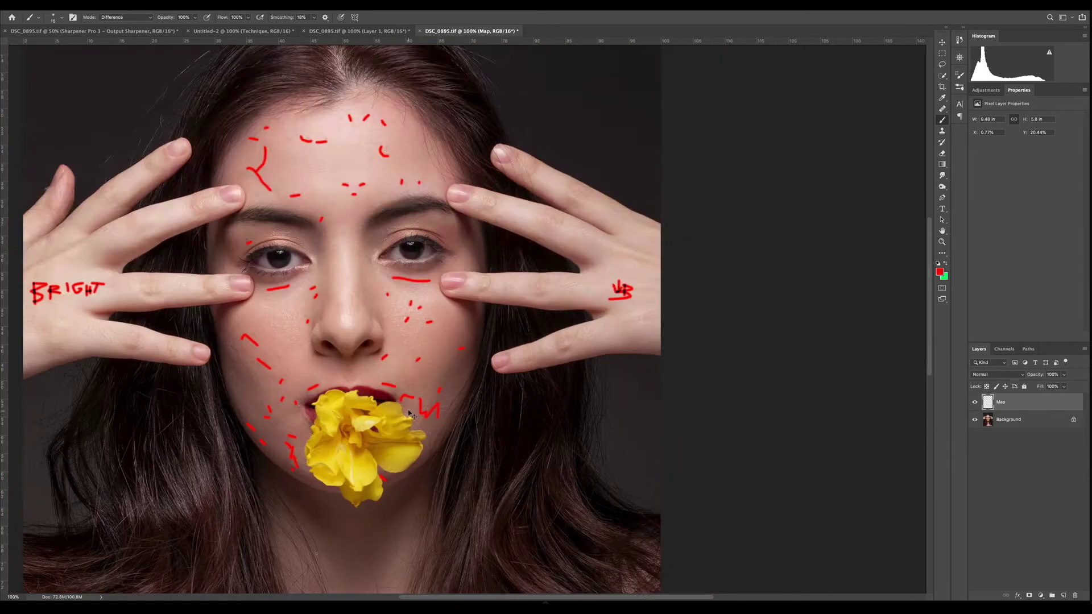
scroll(399, 341, down, 10)
scroll(398, 341, up, 10)
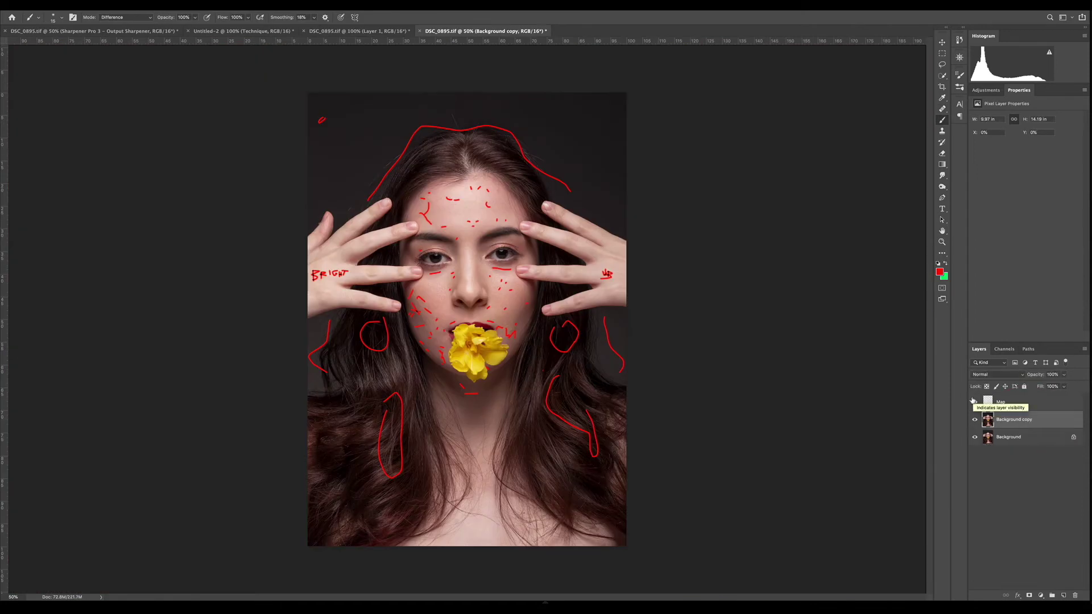
Hide the Map layer and activate the Healing Brush for retouching the face on the Background copy layer.
click(974, 402)
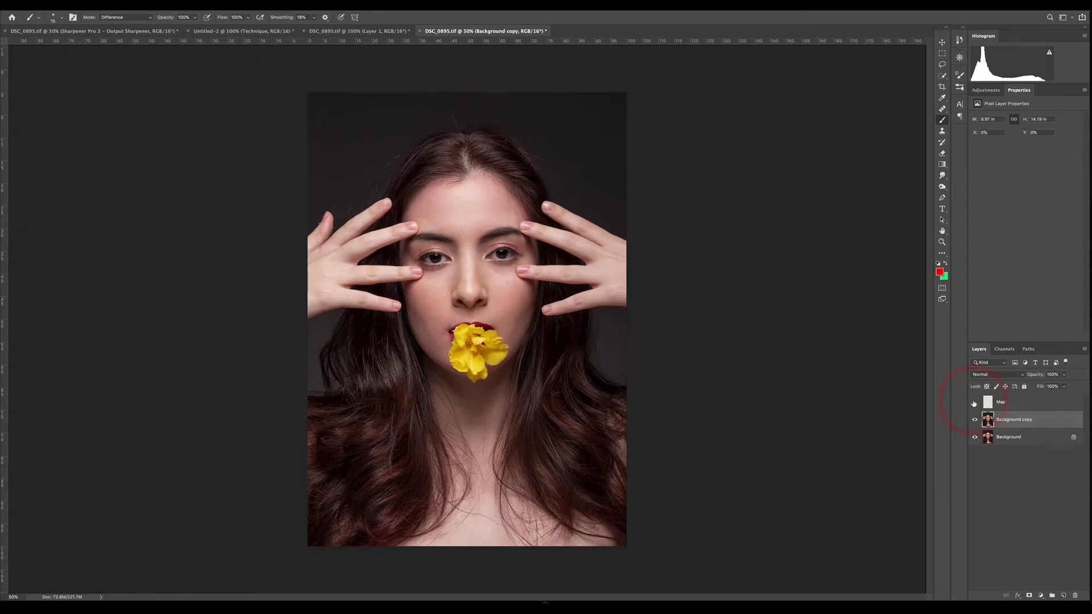
key(ctrl+plus)
key(ctrl+plus)
key(ctrl+plus)
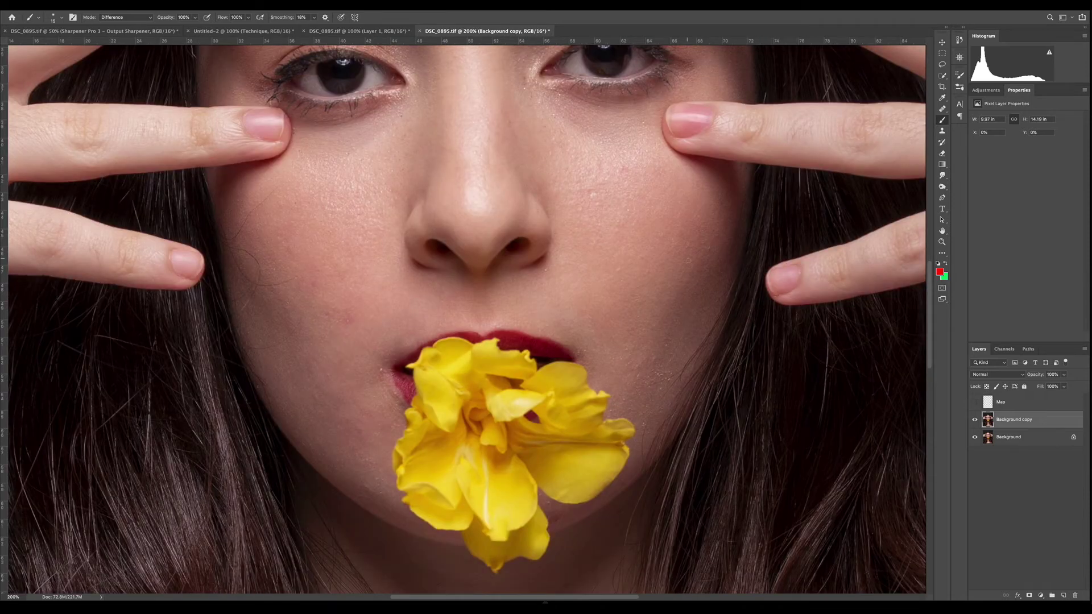
scroll(688, 262, up, 5)
click(942, 108)
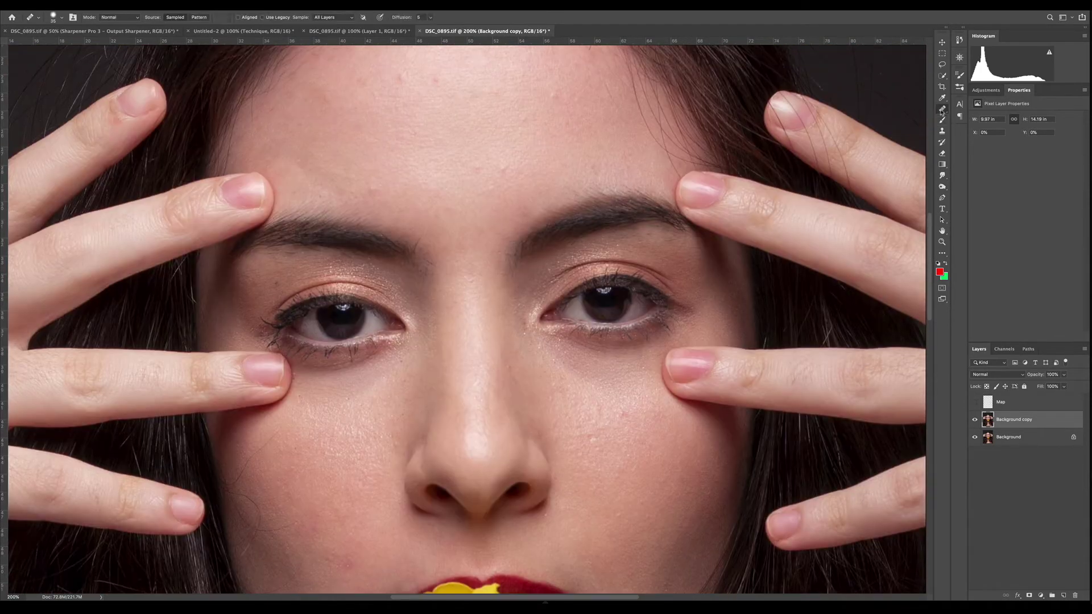
click(978, 116)
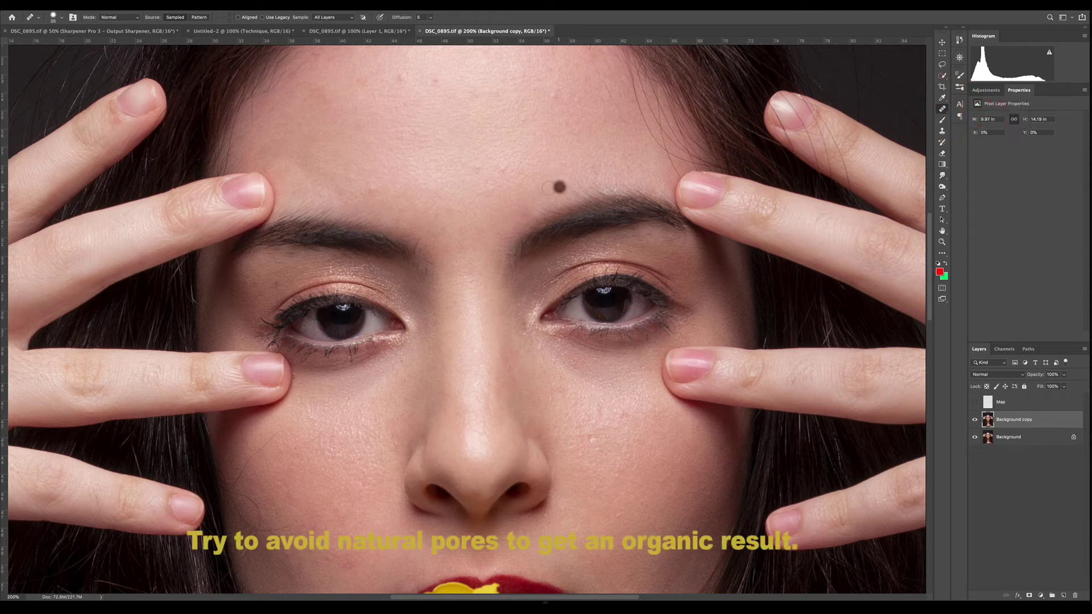
Heal the spots in the middle of the forehead and below the hairline above the image-right eye, sampling clean skin nearby.
alt+click(509, 177)
drag(478, 176, 479, 164)
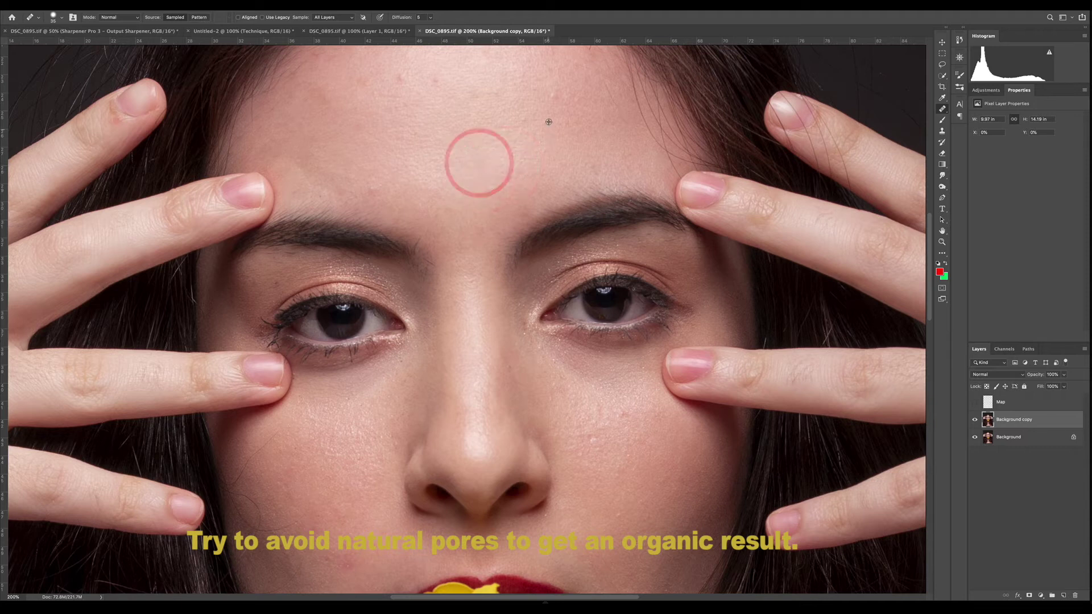
drag(549, 104, 551, 97)
click(560, 91)
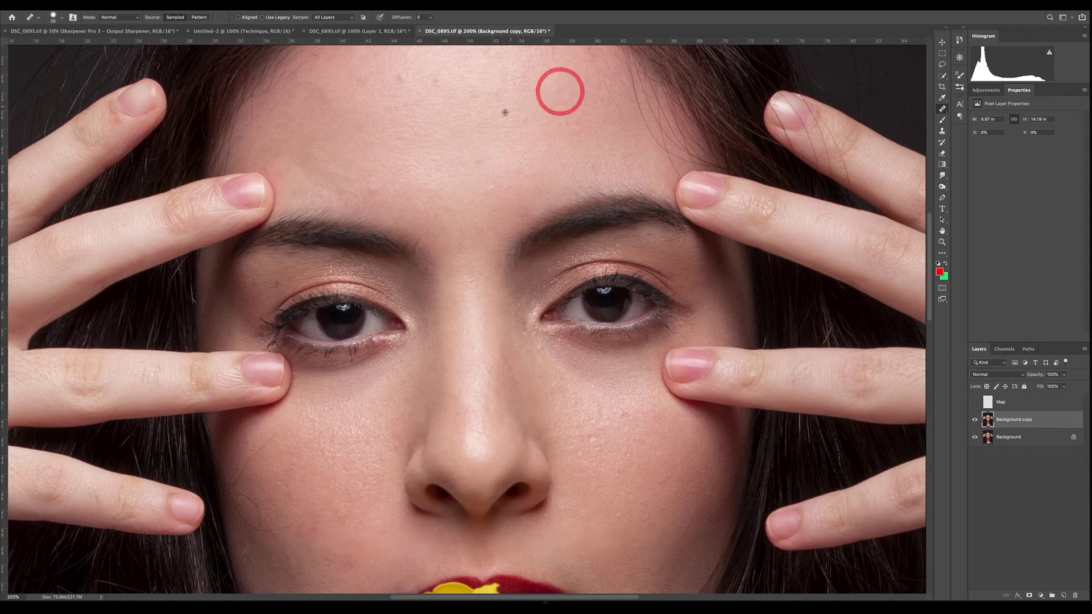
alt+click(550, 98)
key(bracketleft)
click(550, 92)
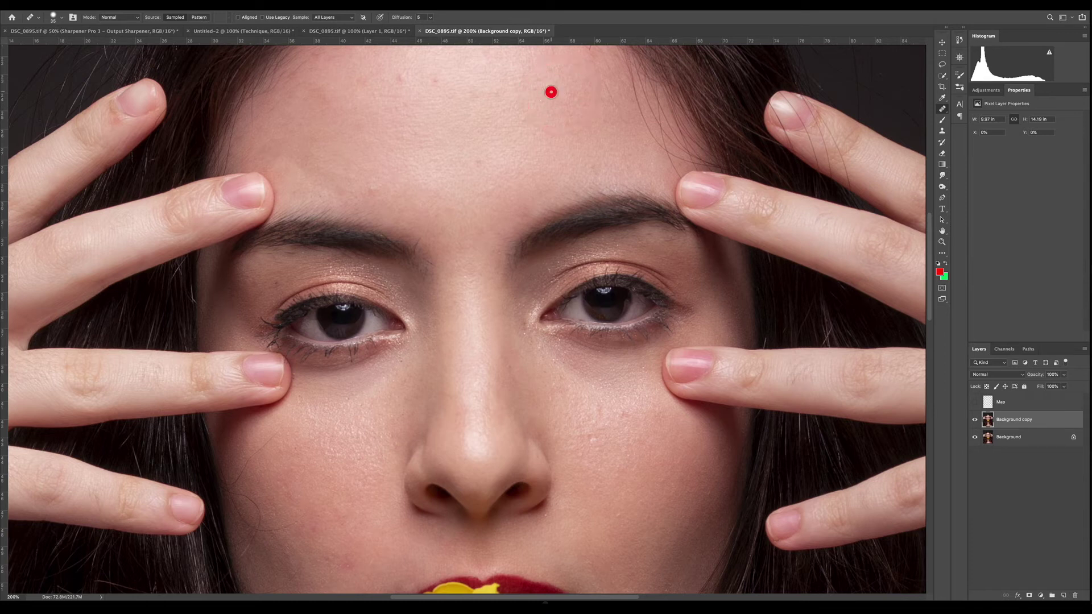
Heal the small blemishes along the upper middle of the forehead, sampling from different clean skin areas.
click(397, 80)
click(402, 75)
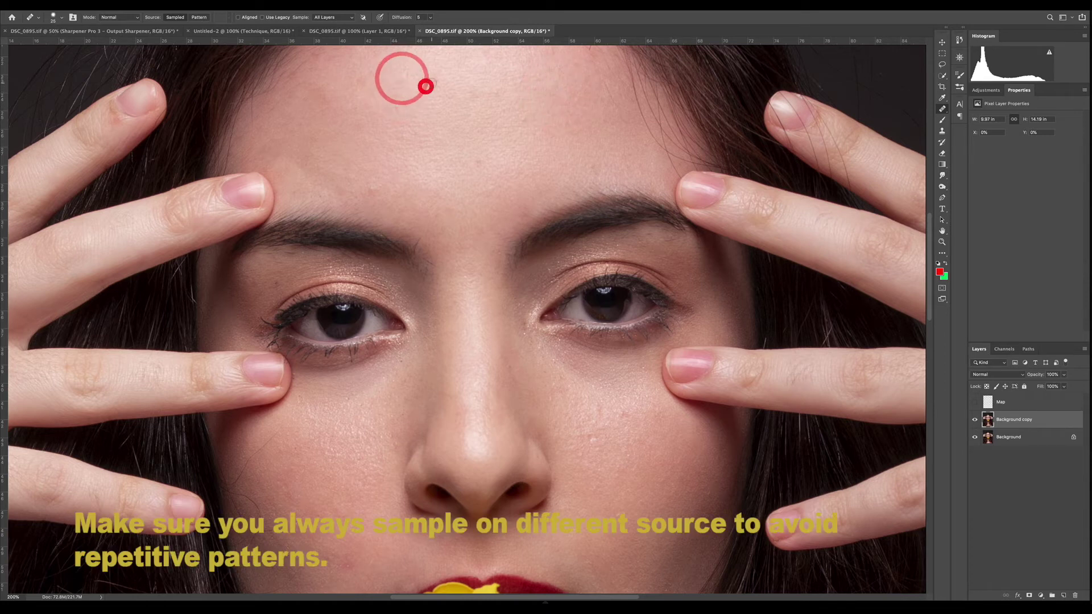
click(438, 82)
click(469, 99)
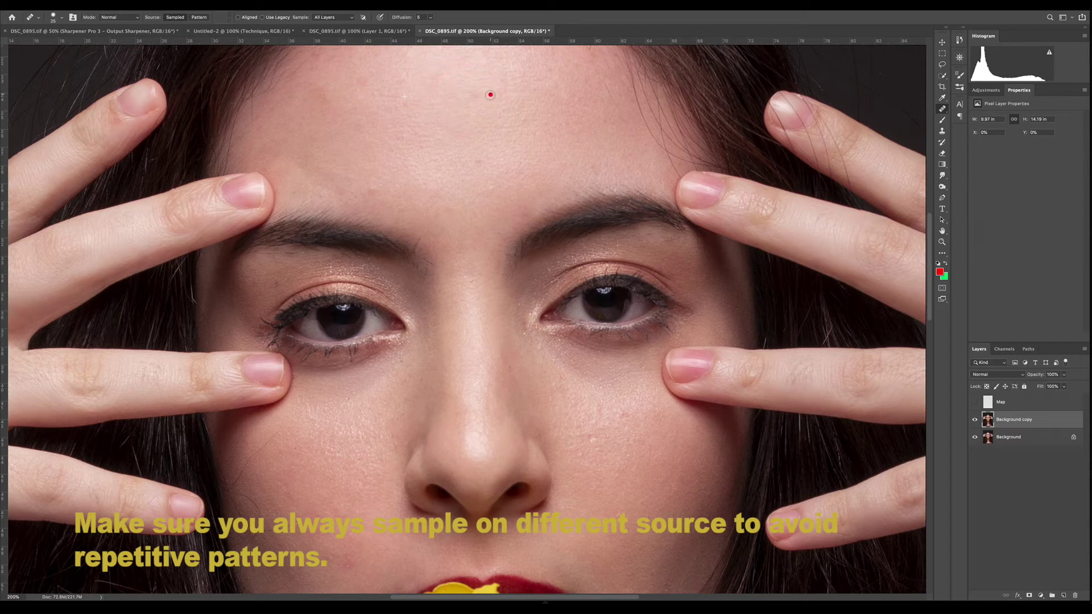
click(489, 95)
click(475, 102)
Heal the spots on the image-left side of the forehead and just above that eyebrow.
click(333, 111)
click(320, 99)
click(364, 180)
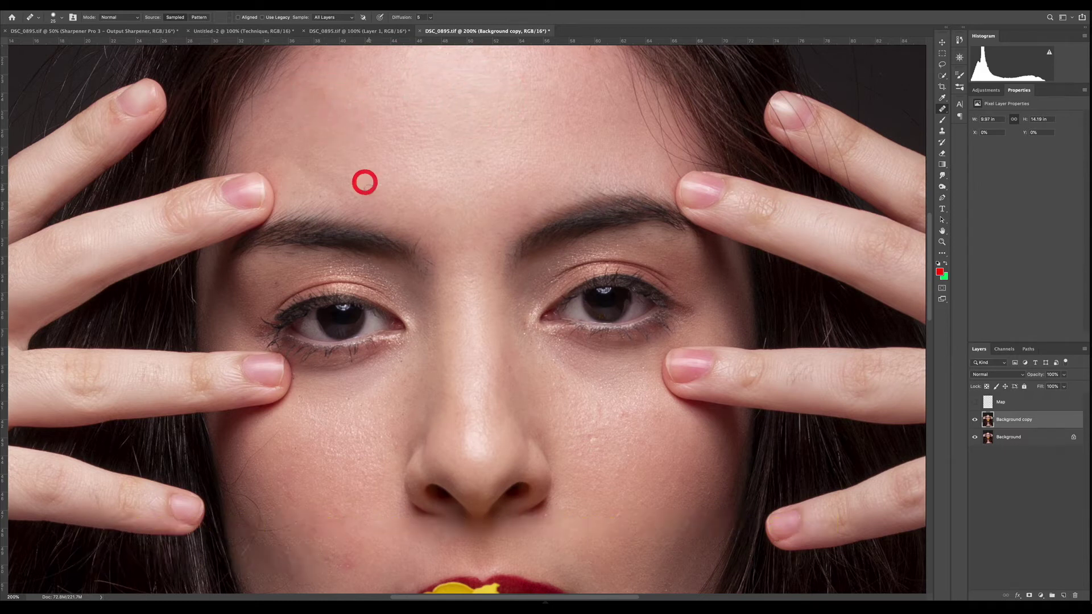
click(366, 168)
click(383, 183)
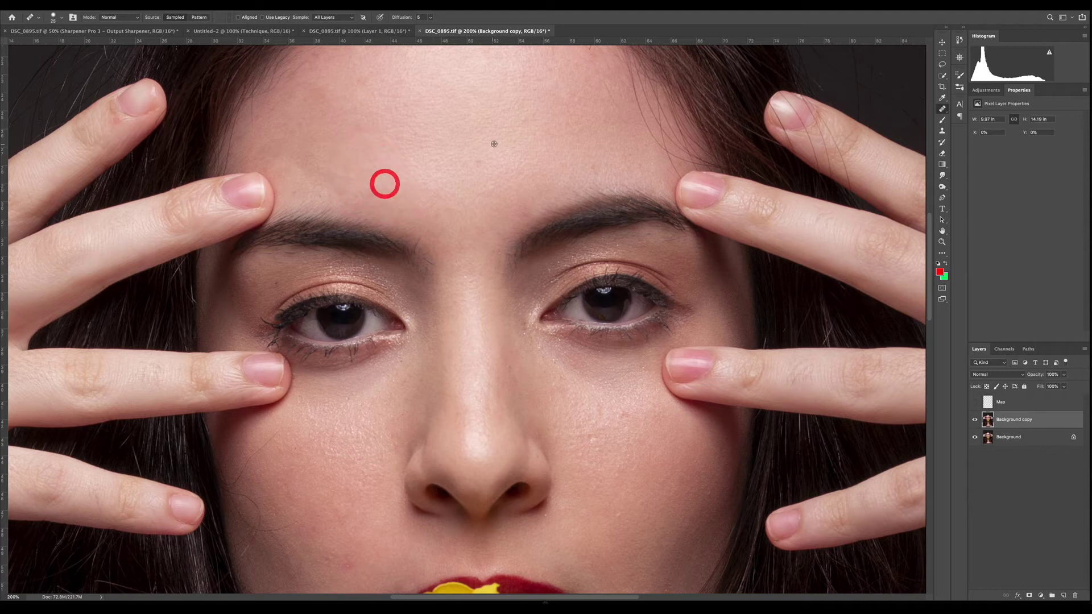
Heal the remaining spots at the centre of the forehead and on the skin just below the hairline.
click(480, 163)
click(476, 178)
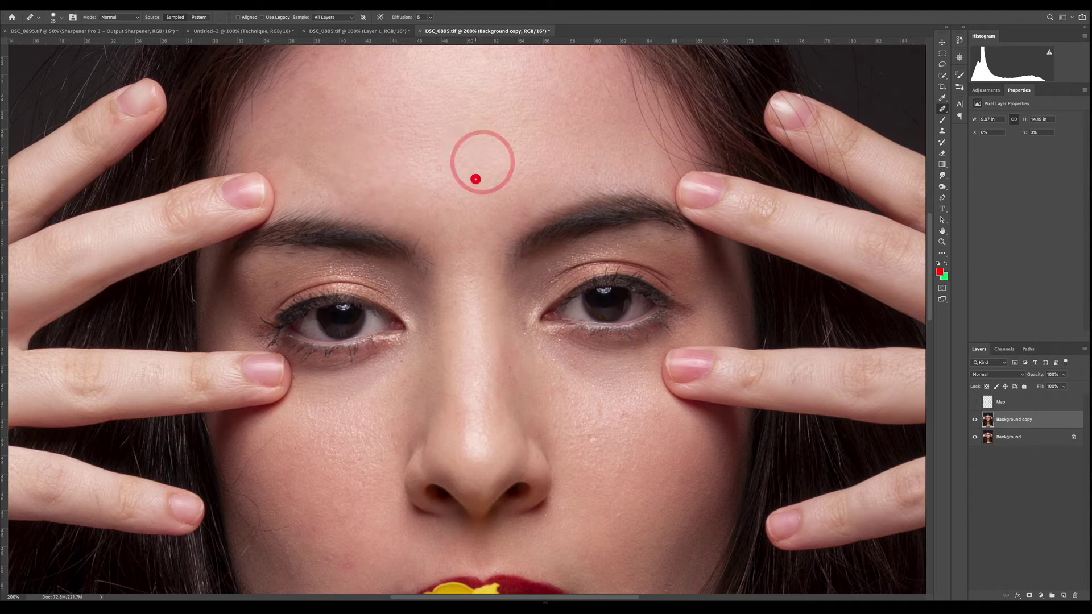
click(488, 186)
click(521, 131)
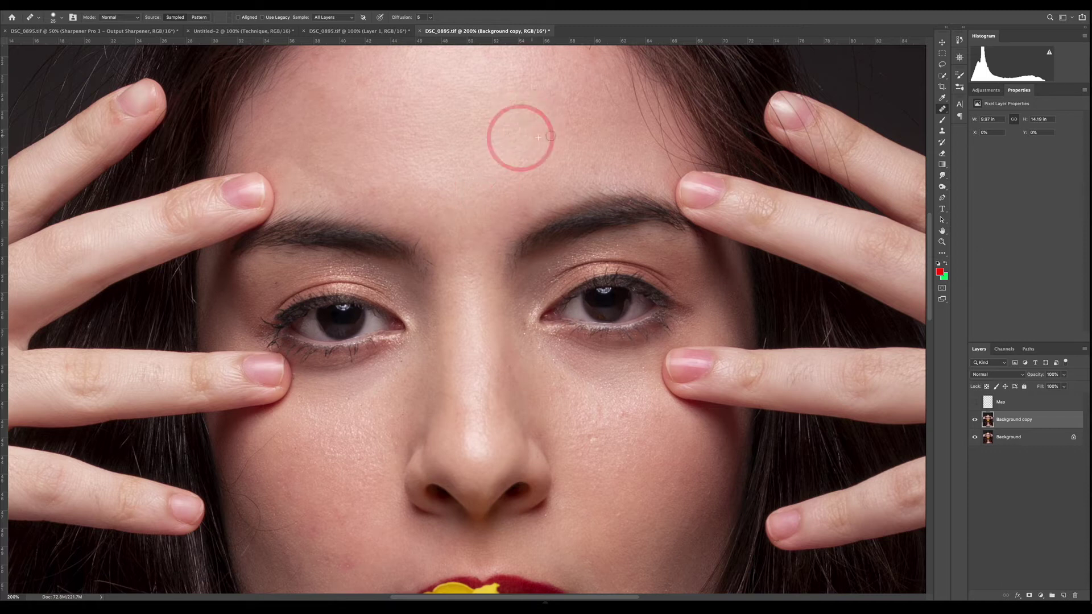
scroll(540, 137, up, 3)
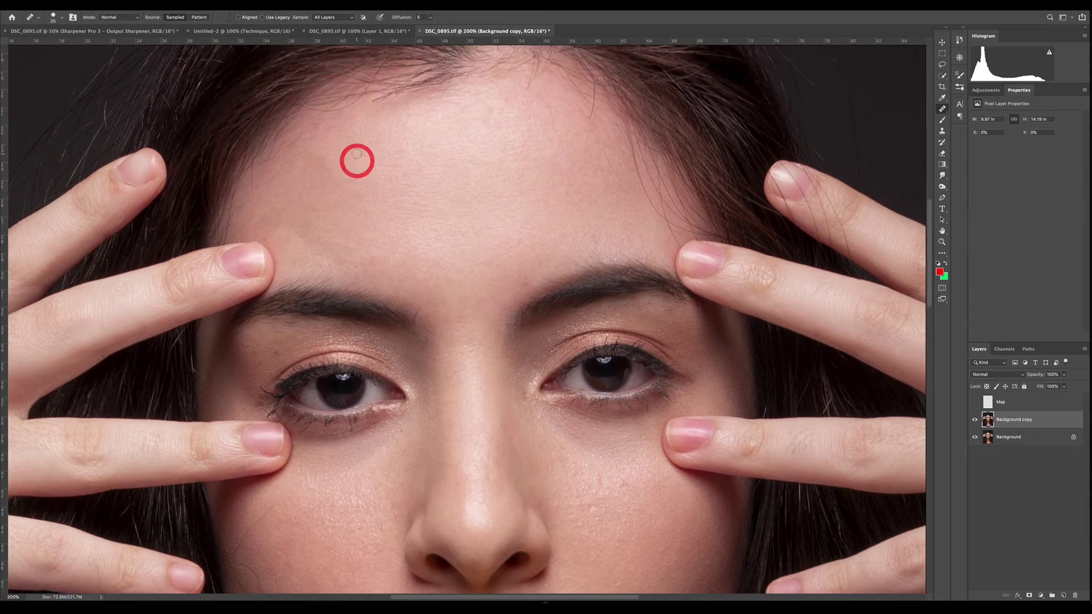
click(366, 152)
click(402, 163)
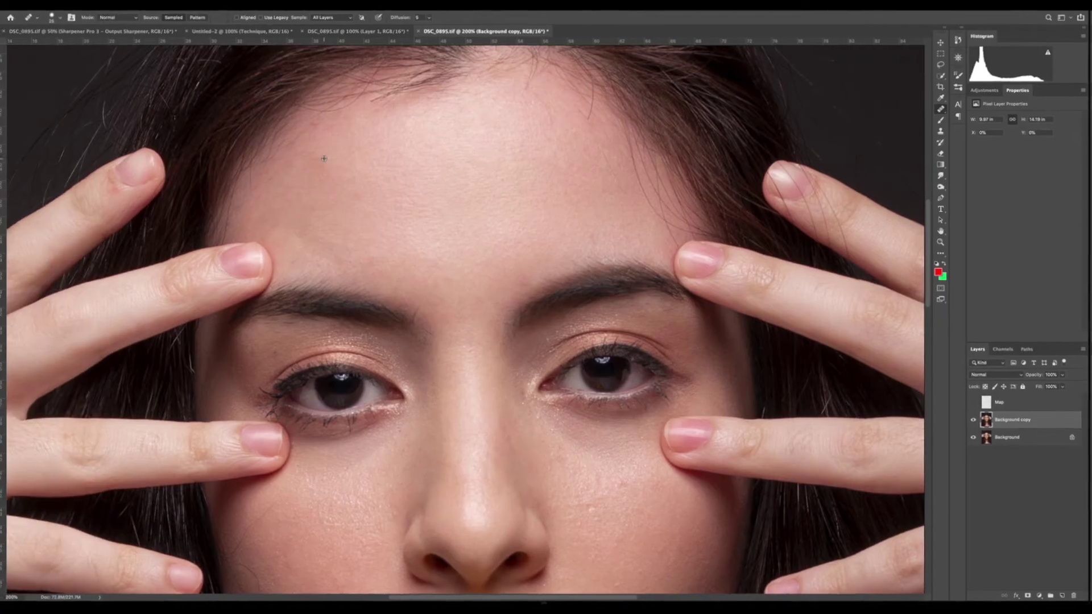
click(563, 159)
Heal the small spots on the nose and the skin around it at 300% magnification.
scroll(563, 159, down, 3)
click(590, 429)
key(ctrl+plus)
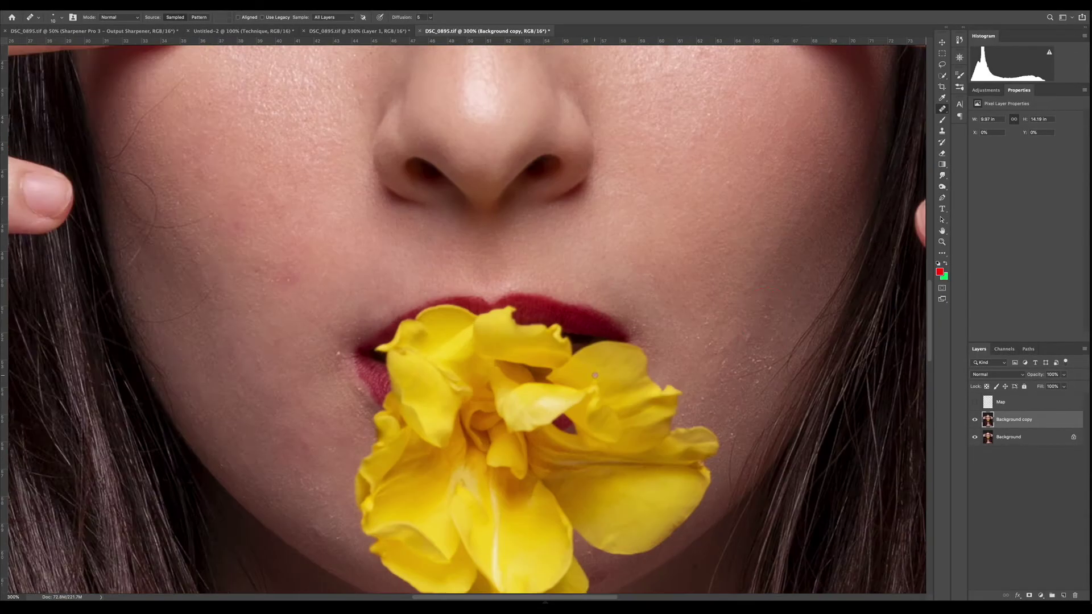
scroll(504, 334, right, 5)
click(505, 334)
click(478, 341)
click(483, 309)
scroll(482, 310, up, 5)
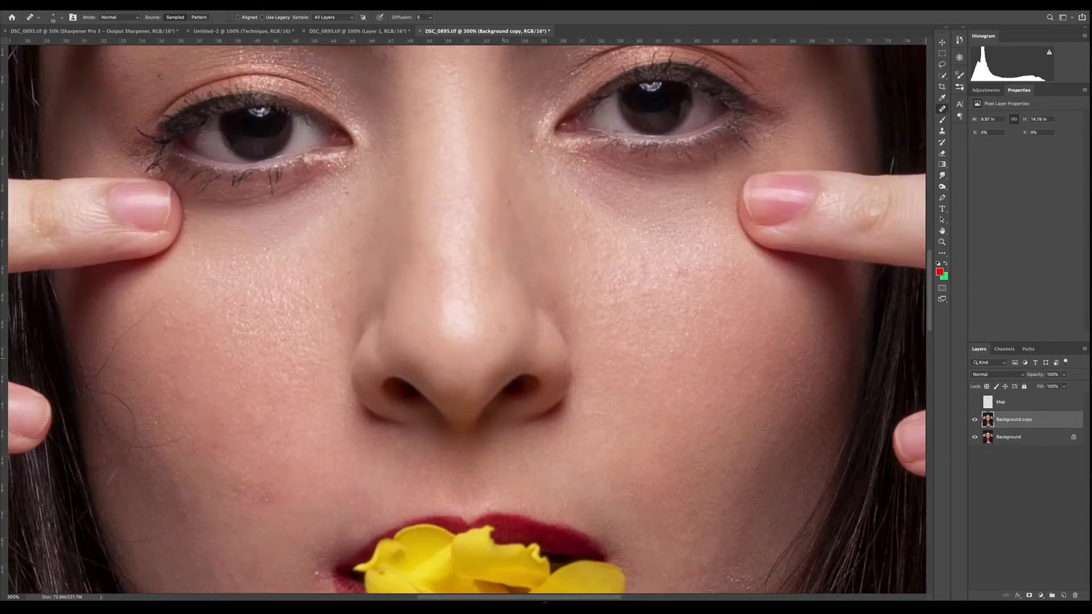
Remove the stray hairs curling over the image-left cheek and jawline with a smaller Healing Brush.
click(194, 433)
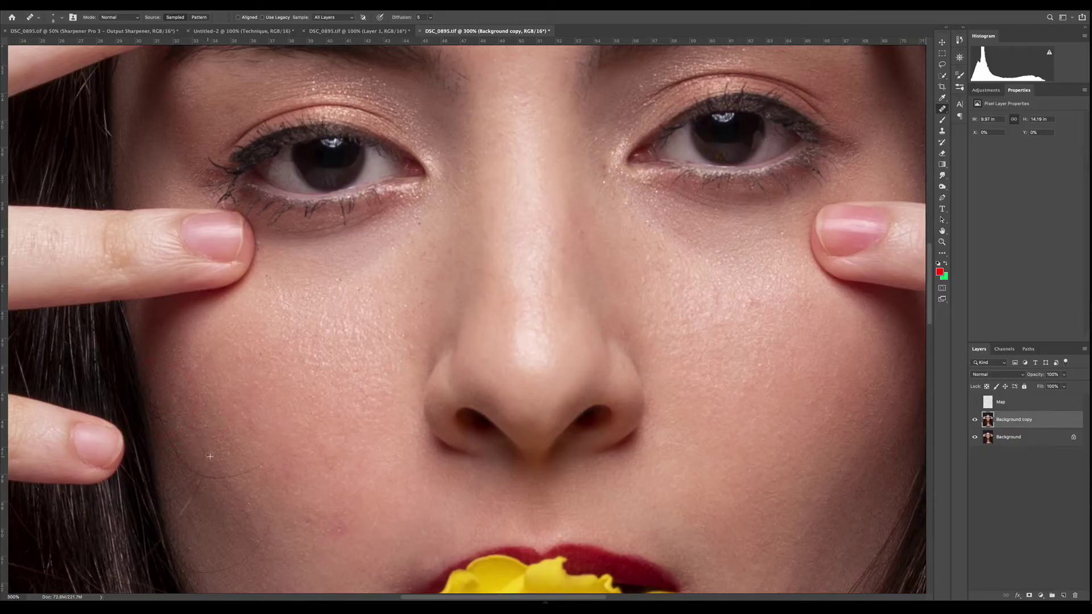
scroll(210, 456, down, 5)
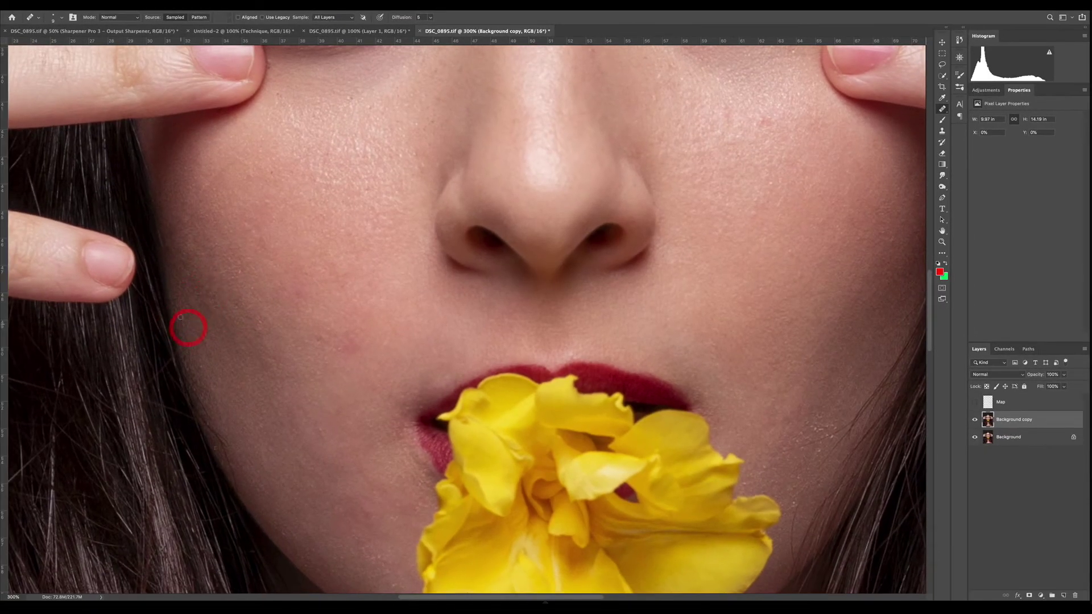
scroll(205, 434, down, 1)
click(205, 434)
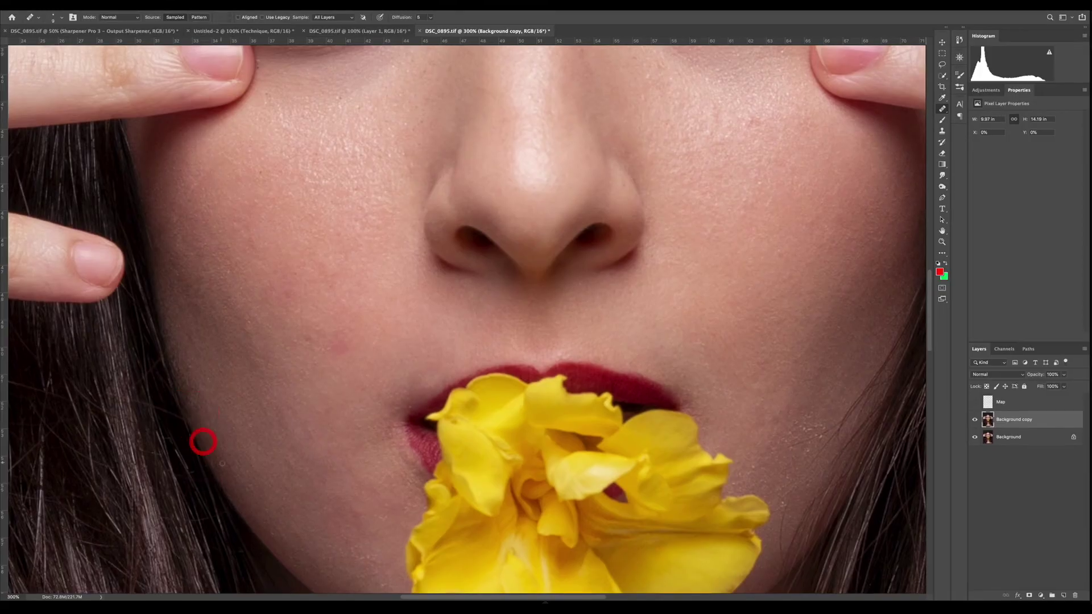
Heal the specks around the image-left corner of the mouth and on the chin beside the flower.
scroll(222, 463, up, 1)
click(329, 524)
click(312, 466)
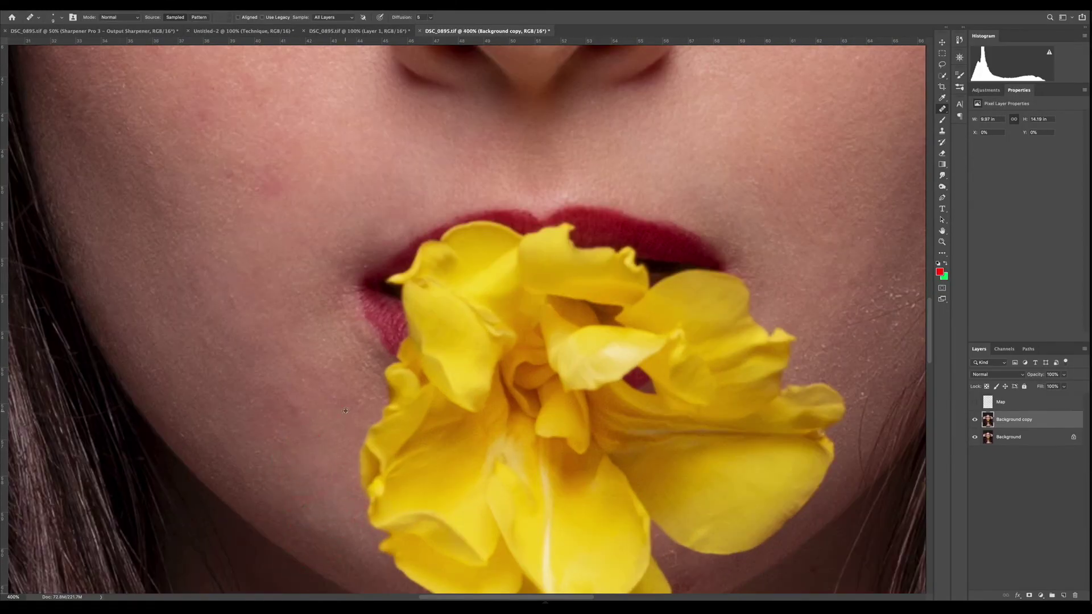
click(358, 366)
click(246, 410)
click(371, 261)
scroll(371, 262, down, 8)
scroll(497, 483, up, 6)
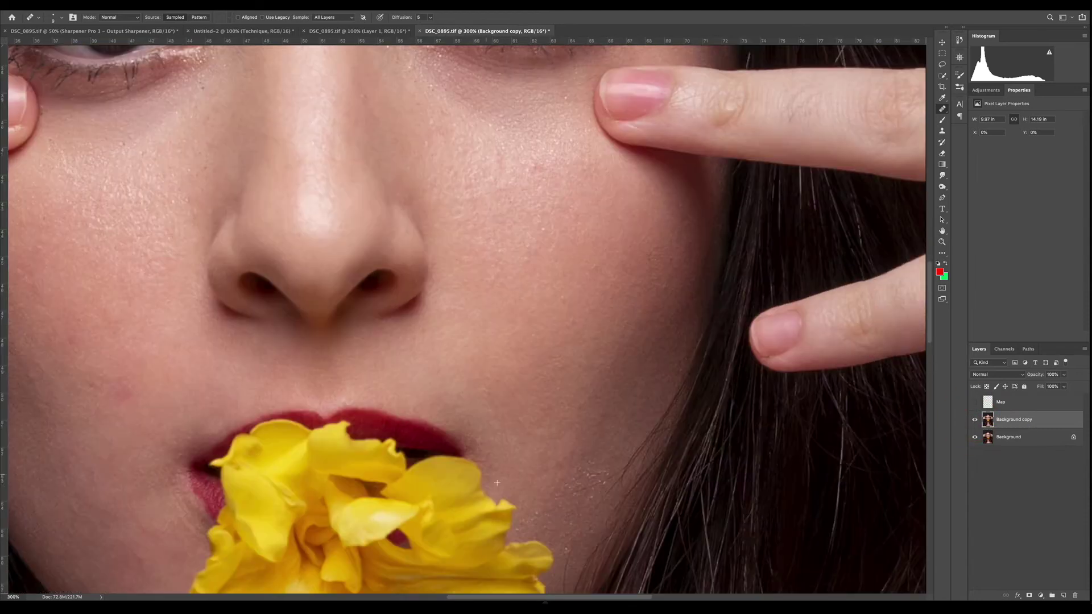
Heal the white specks and rough skin on the image-right lower cheek between the flower and the hair.
scroll(497, 483, up, 1)
click(588, 400)
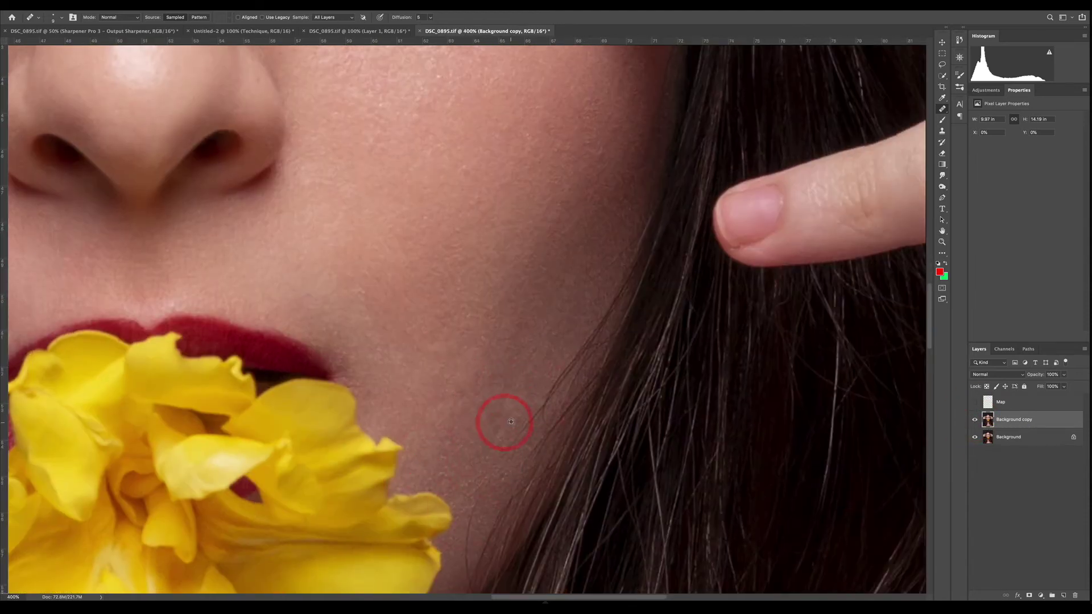
scroll(500, 427, up, 1)
click(471, 415)
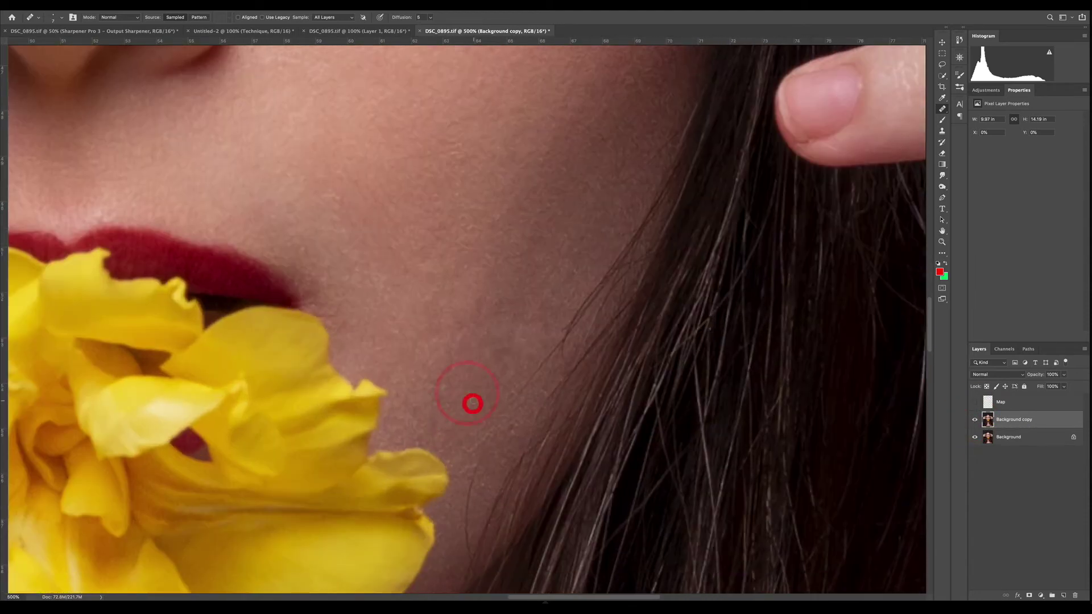
click(461, 549)
scroll(455, 357, down, 1)
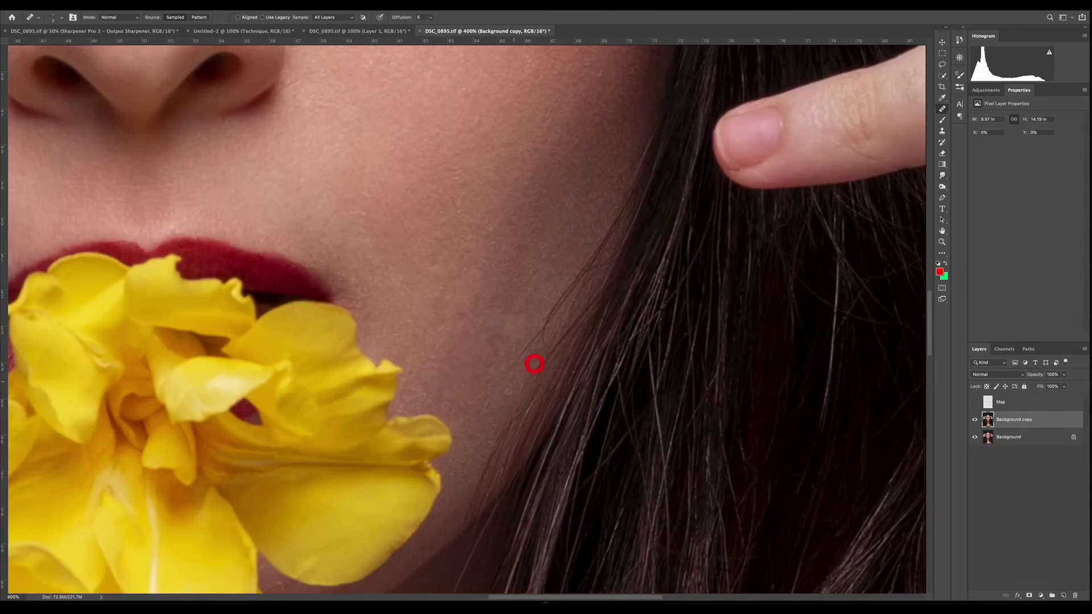
click(406, 411)
Heal the chin skin below the flower, and compare the retouch with the original by toggling the Background copy layer.
scroll(406, 404, down, 4)
click(276, 468)
click(287, 497)
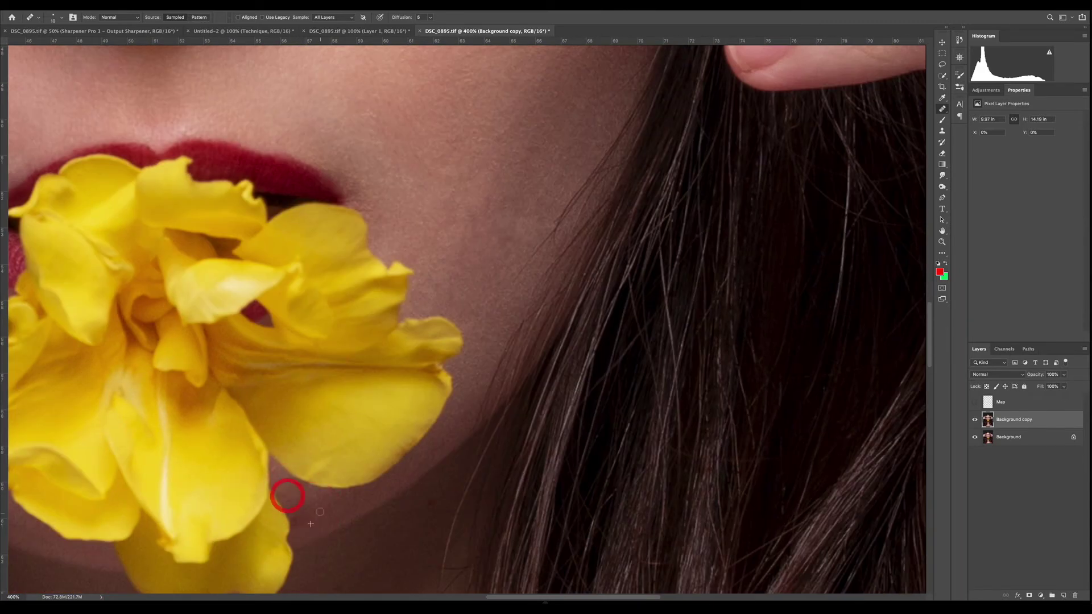
scroll(304, 524, down, 2)
scroll(272, 398, up, 2)
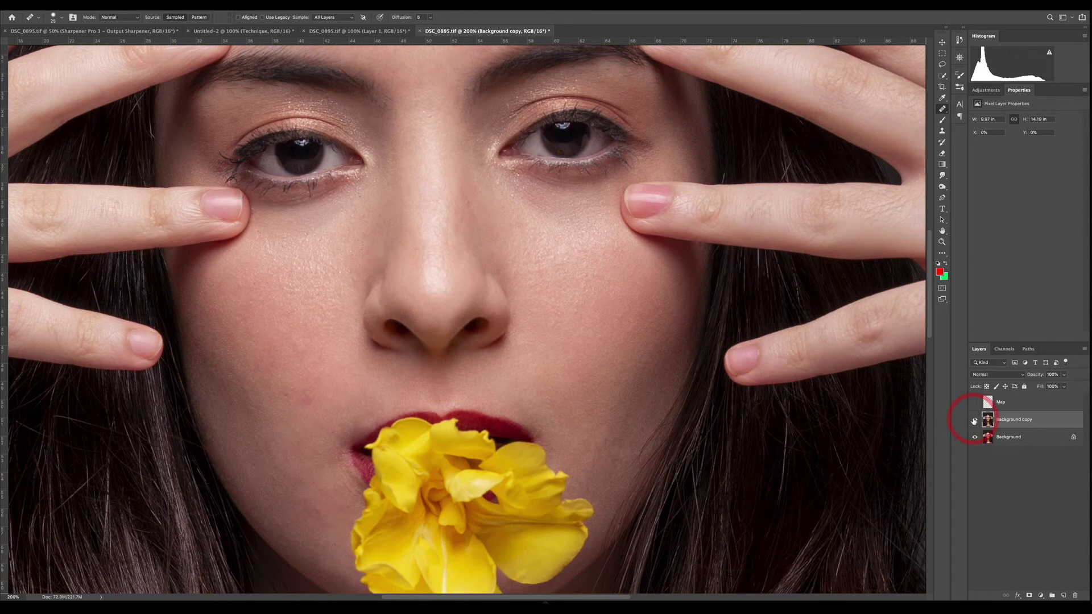
click(975, 421)
click(974, 421)
Duplicate the Background copy layer twice and hide the uppermost duplicate.
key(ctrl+j)
key(ctrl+j)
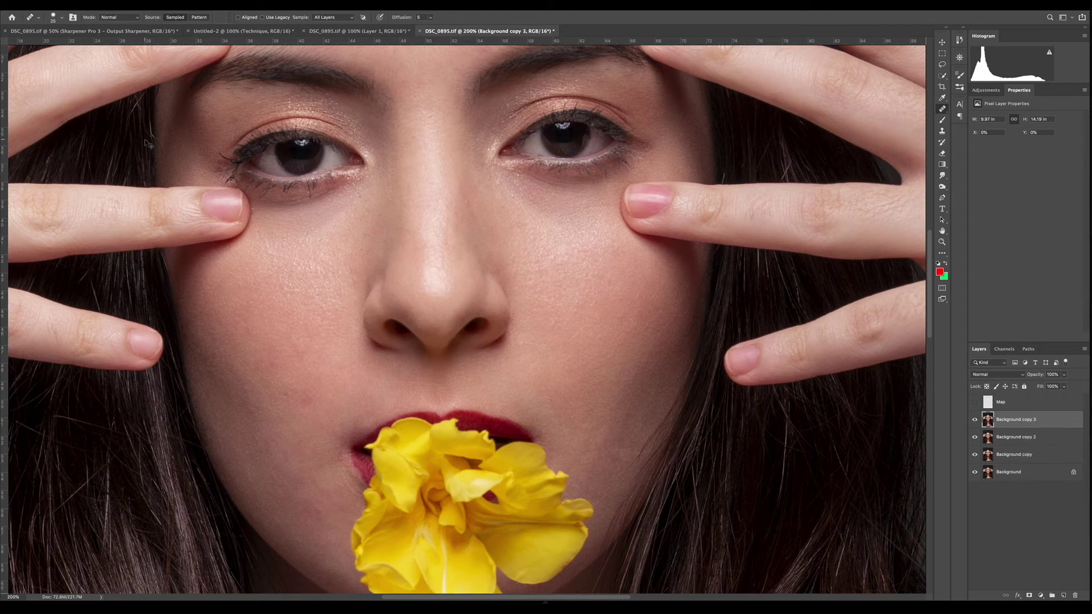
click(976, 421)
Rename the lower duplicate layer as Low and the upper one as Texture.
double_click(1009, 437)
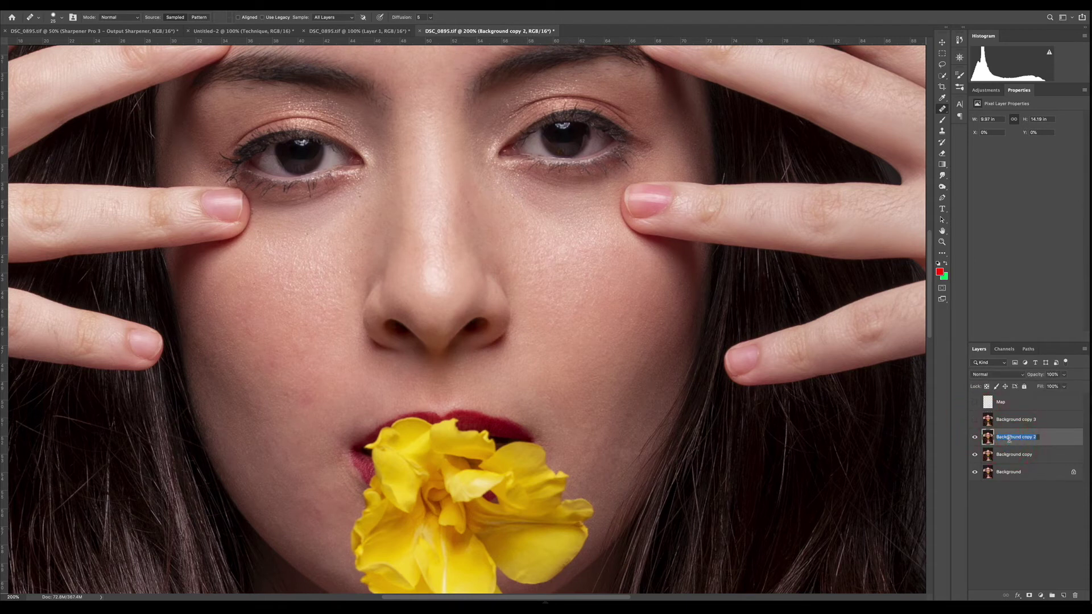
text(Low)
double_click(1019, 420)
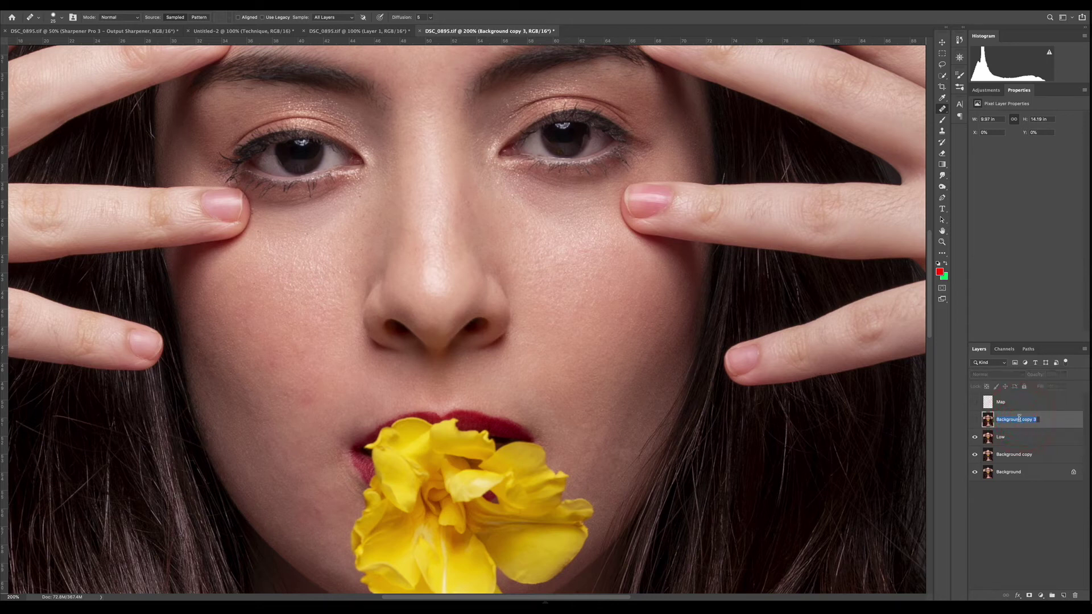
text(Texture)
click(1052, 425)
Apply a Gaussian Blur with an 8.0-pixel radius to the Low layer, and make the Texture layer active and visible.
click(1016, 439)
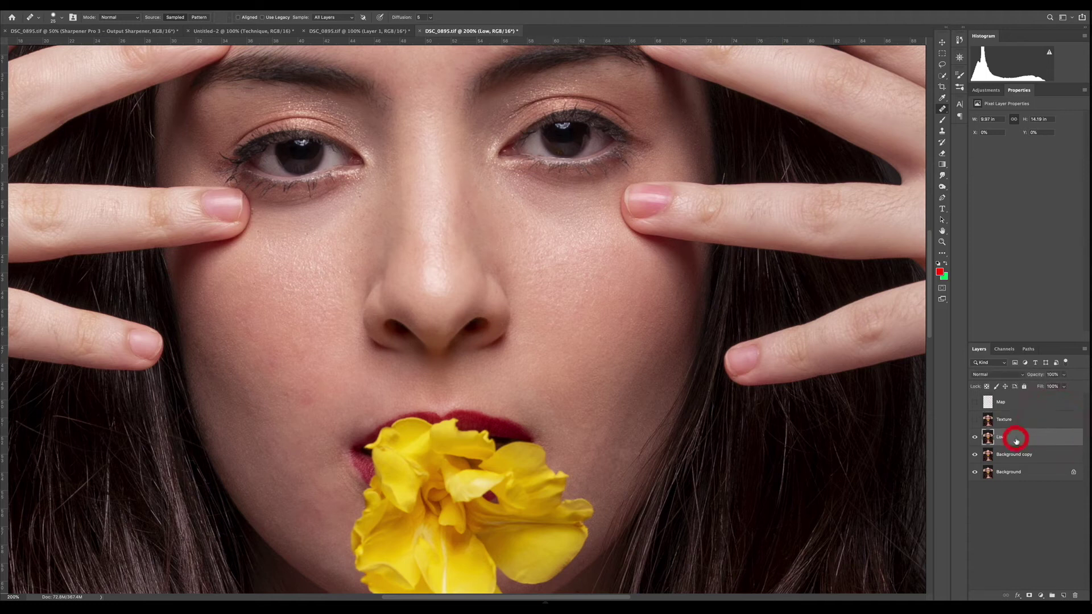
key(ctrl+alt+f)
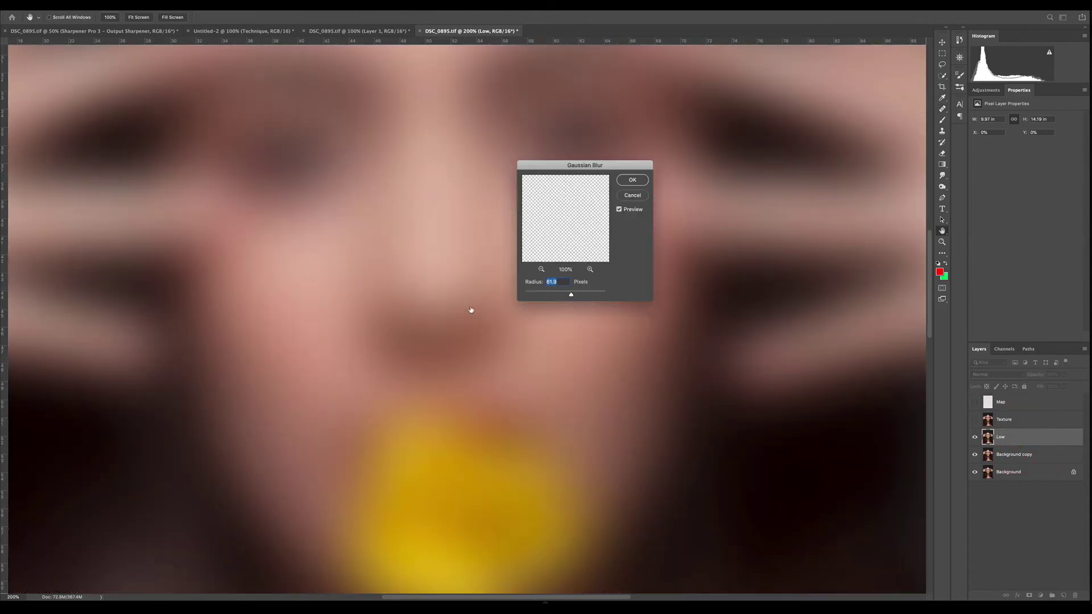
drag(571, 294, 553, 294)
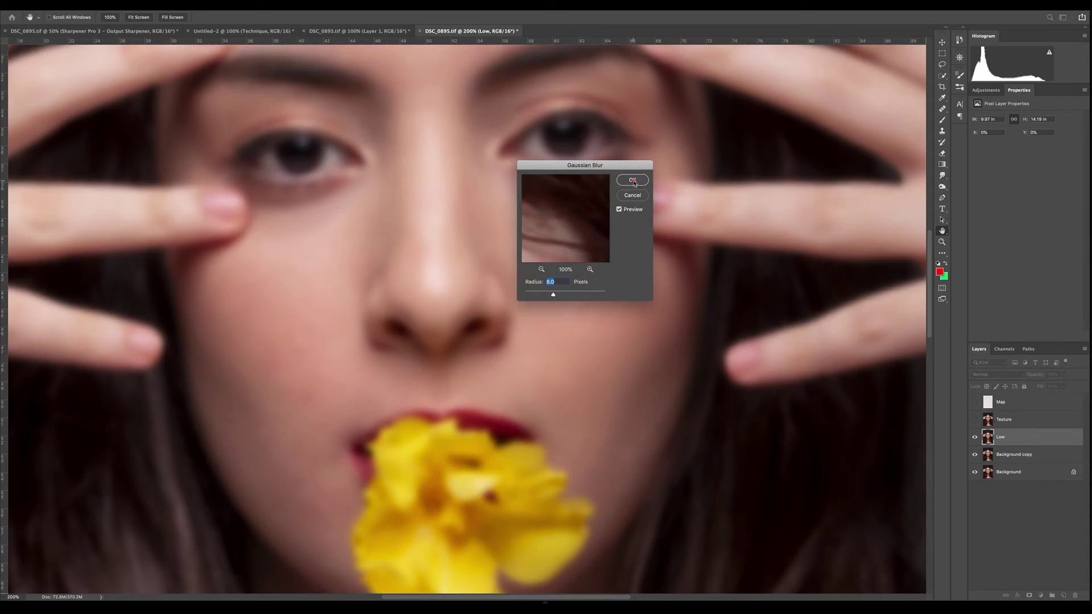
click(632, 181)
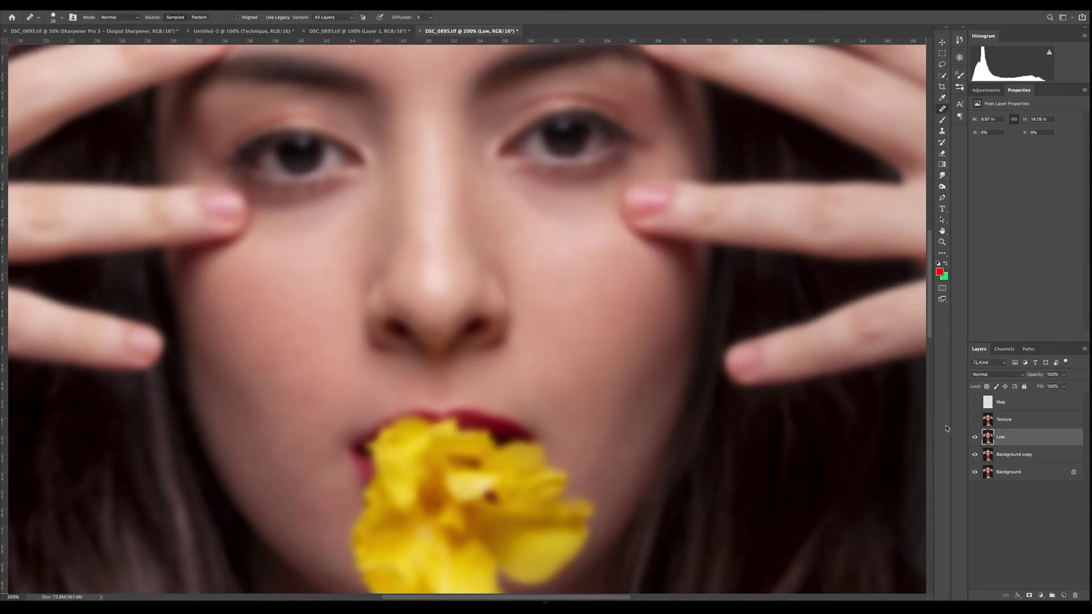
click(1000, 419)
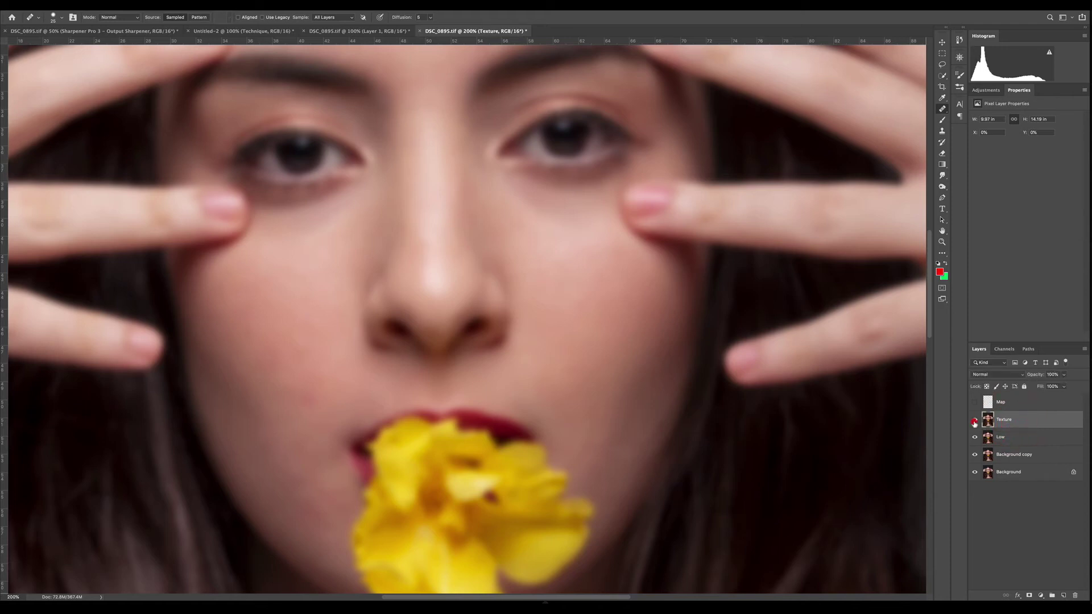
click(974, 419)
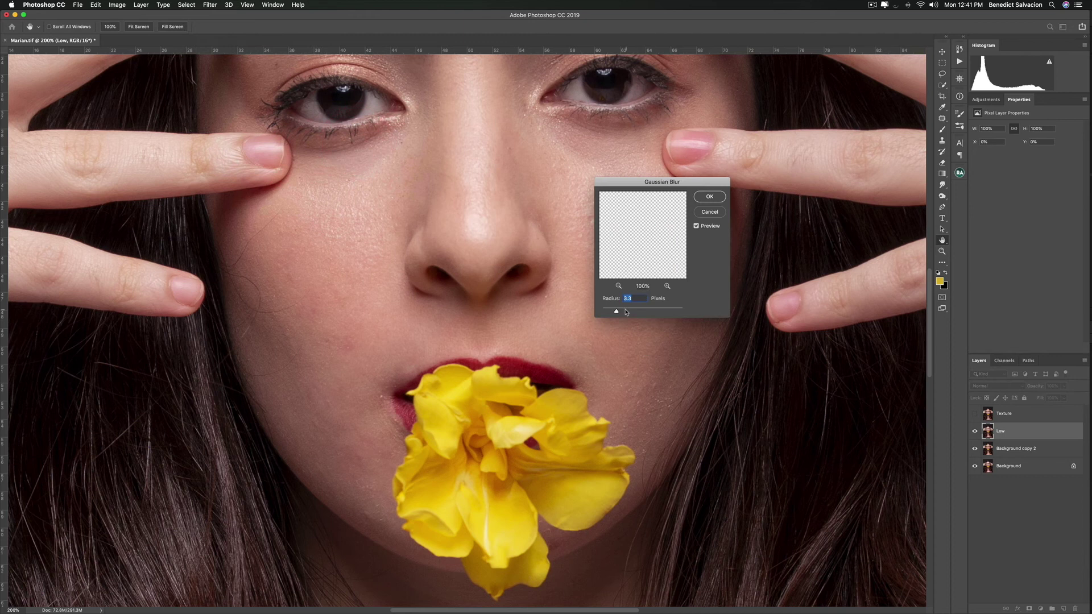
Blur the Low layer with a Gaussian Blur radius of 36.0 pixels.
drag(627, 313, 642, 311)
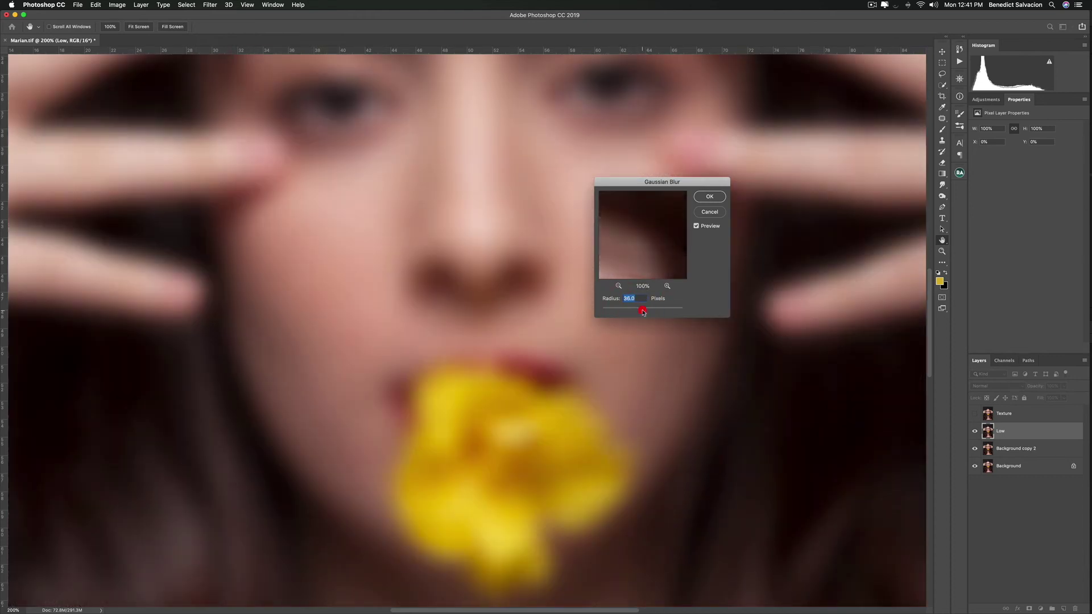
click(710, 196)
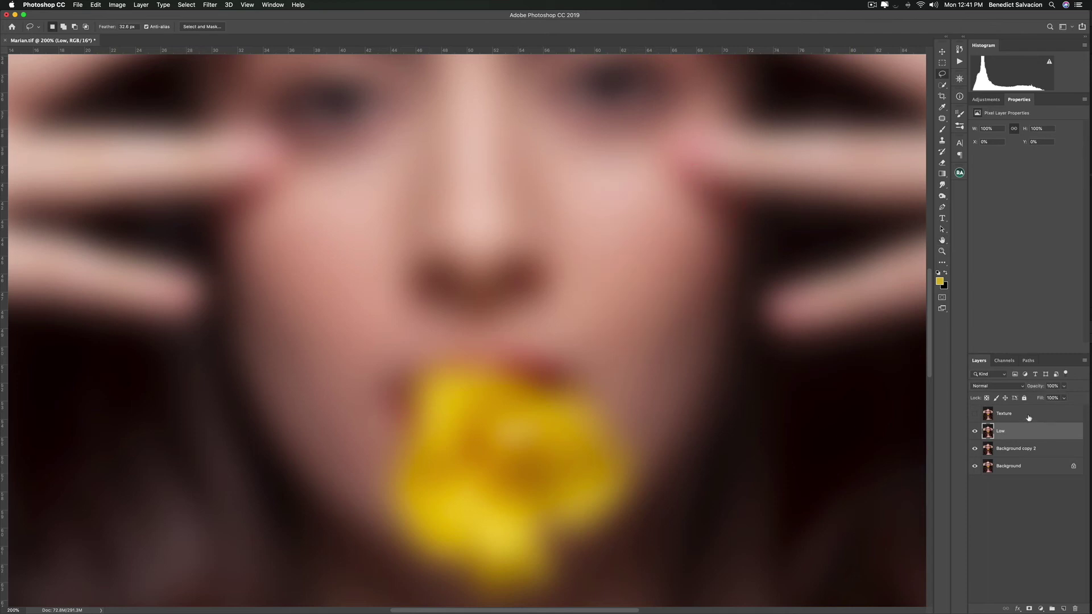
Show the Texture layer, apply the inverted Low layer to it with Add blending, scale 2 and offset 0, and set its blend mode to Linear Light.
click(1002, 417)
click(975, 413)
click(116, 4)
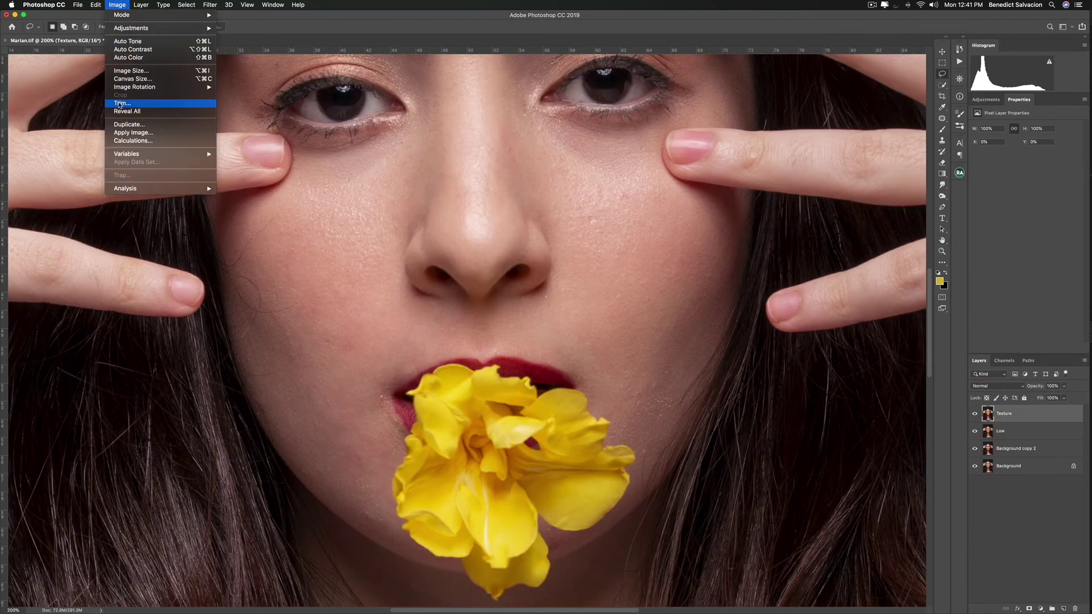
click(127, 133)
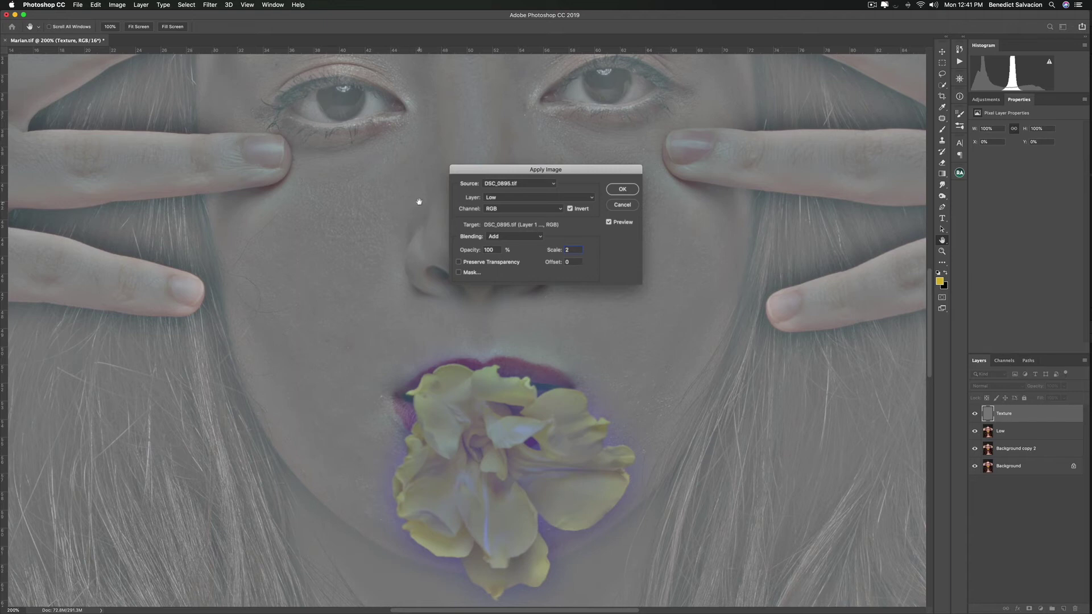
click(621, 187)
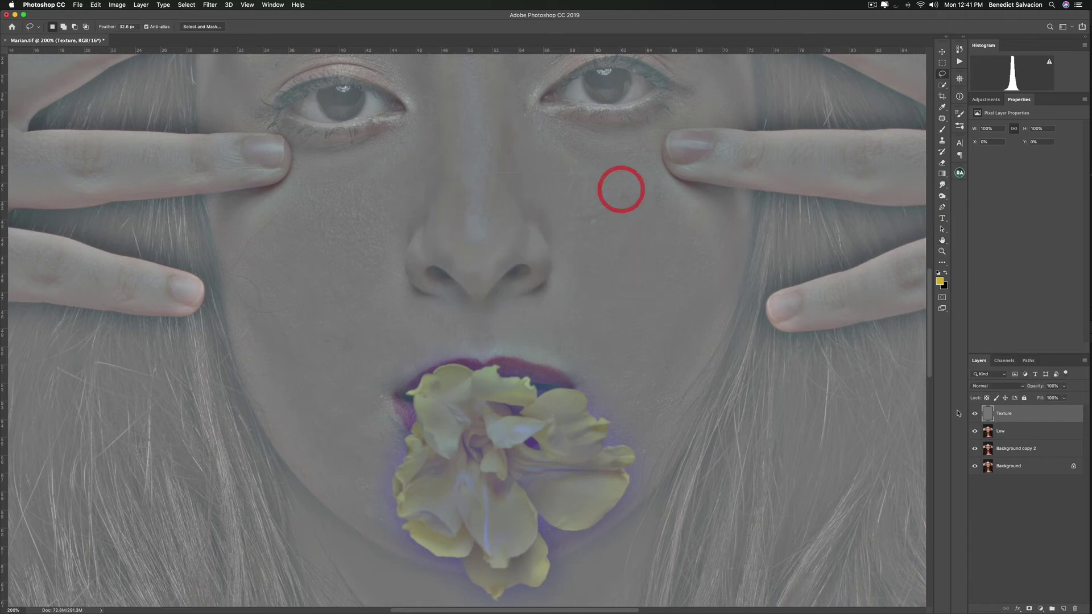
click(979, 385)
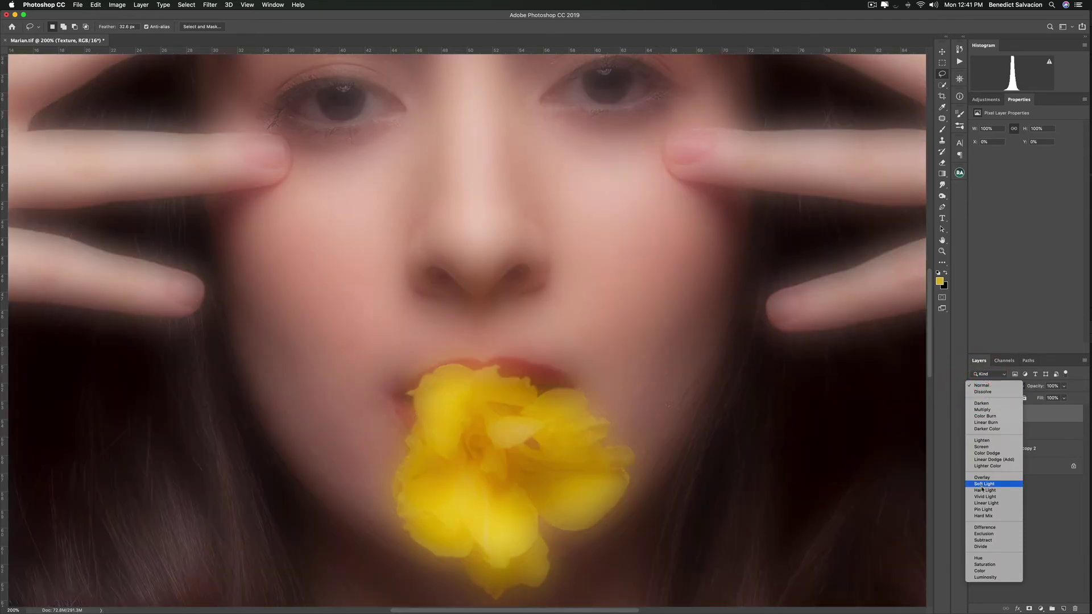
click(986, 502)
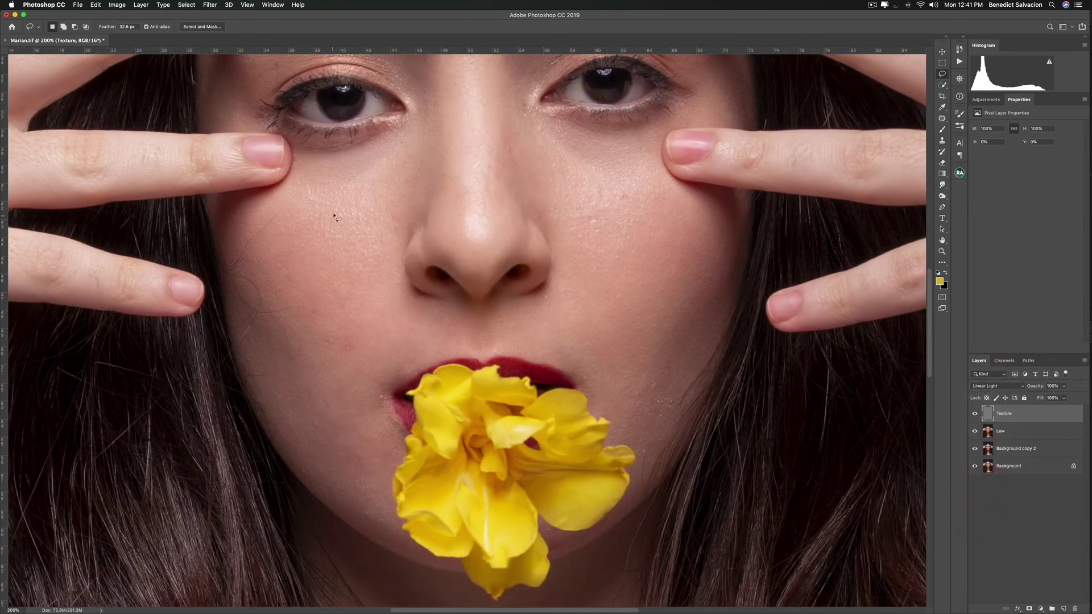
Try a low-radius Gaussian Blur on a round freehand selection of the cheek beside the nose on the Texture layer.
mouse_move(342, 201)
mouse_down()
mouse_move(305, 220)
mouse_move(306, 253)
mouse_move(354, 262)
mouse_move(370, 223)
mouse_move(333, 196)
mouse_up()
key(super+alt+f)
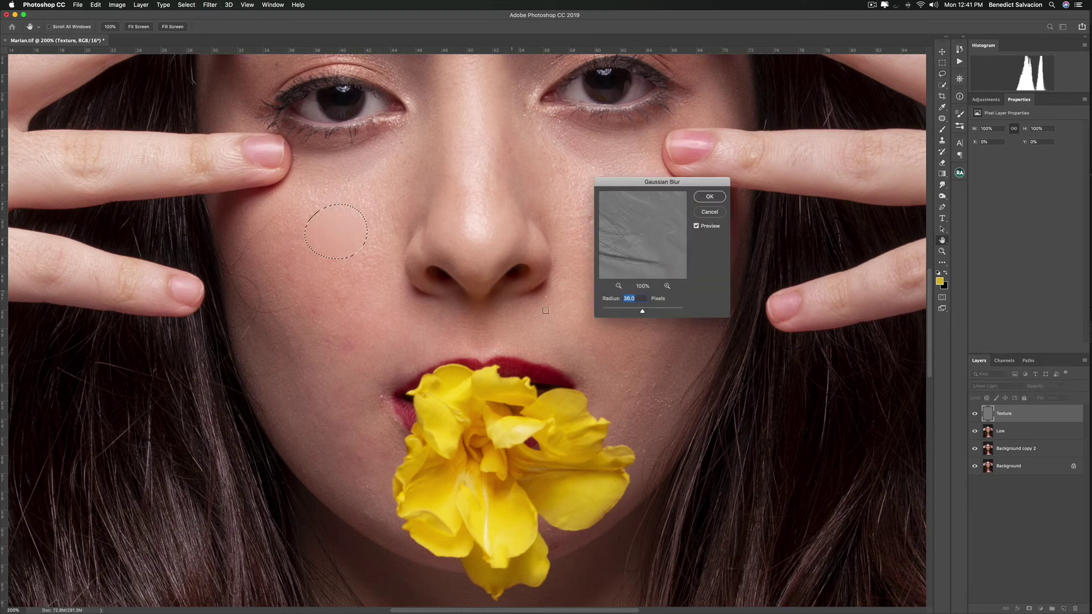
drag(642, 312, 611, 312)
click(716, 212)
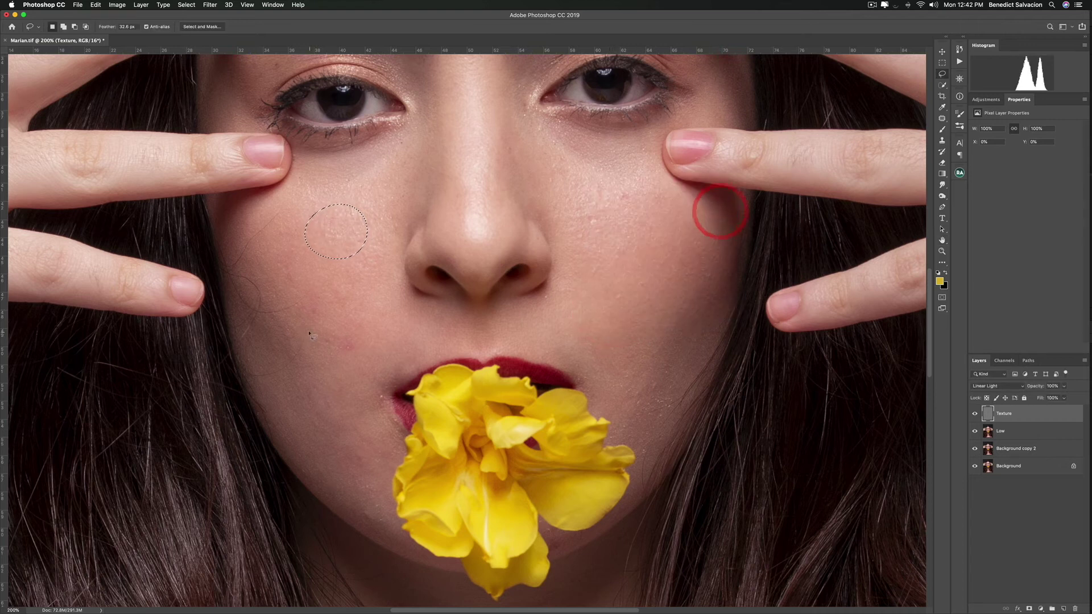
Apply a Gaussian Blur of 4.4 pixels to a small selected area of the lower cheek on the Texture layer, and clear the selection.
mouse_move(306, 327)
mouse_down()
mouse_move(271, 324)
mouse_move(259, 345)
mouse_move(287, 358)
mouse_move(280, 325)
mouse_move(259, 332)
mouse_move(274, 360)
mouse_move(298, 361)
mouse_move(306, 342)
mouse_move(287, 325)
mouse_up()
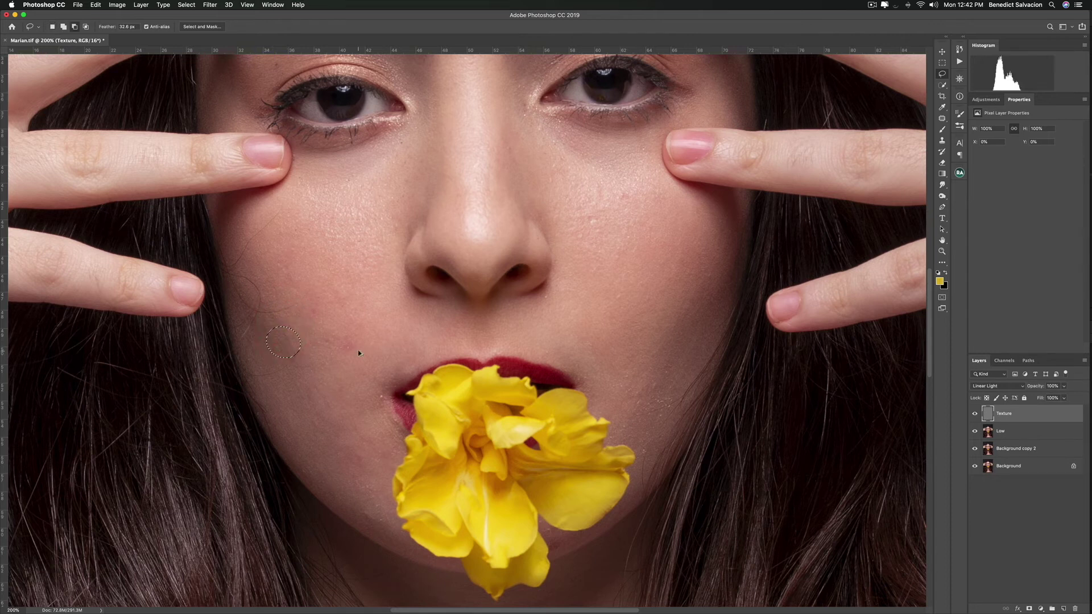
key(super+alt+f)
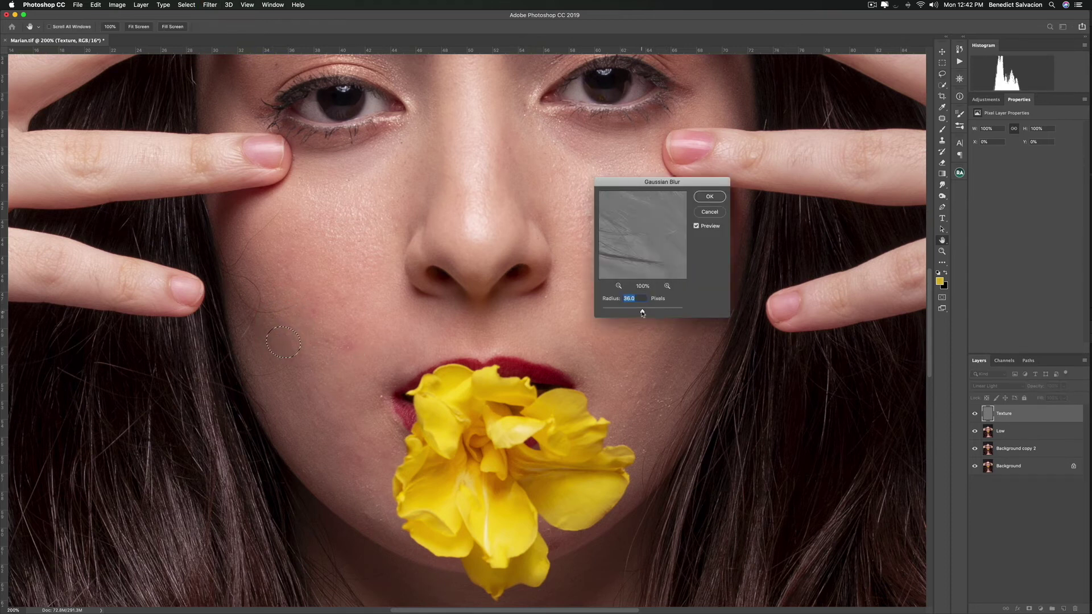
drag(640, 313, 624, 313)
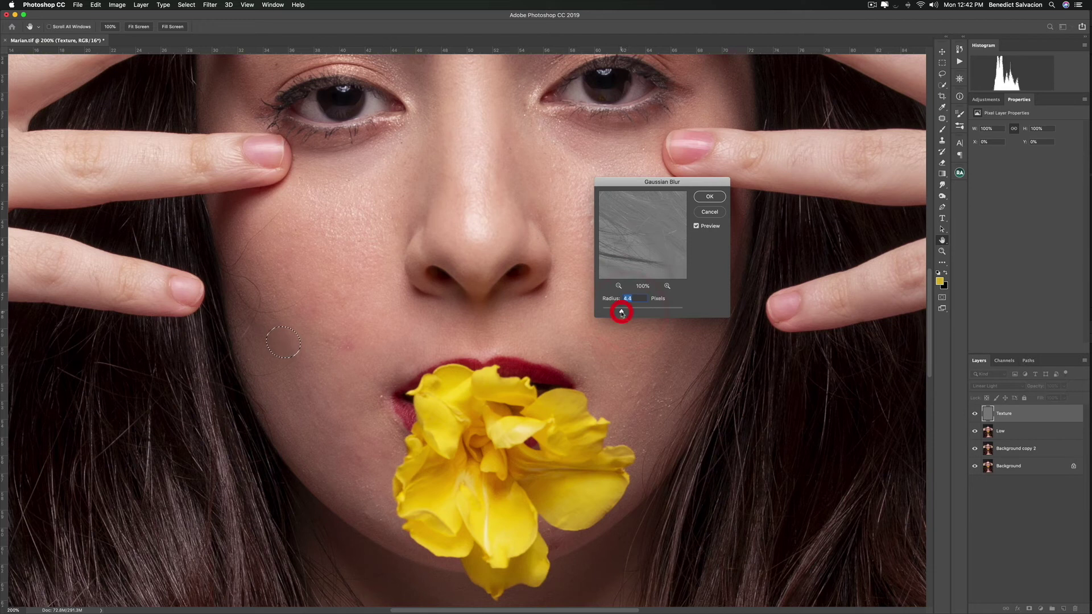
click(710, 196)
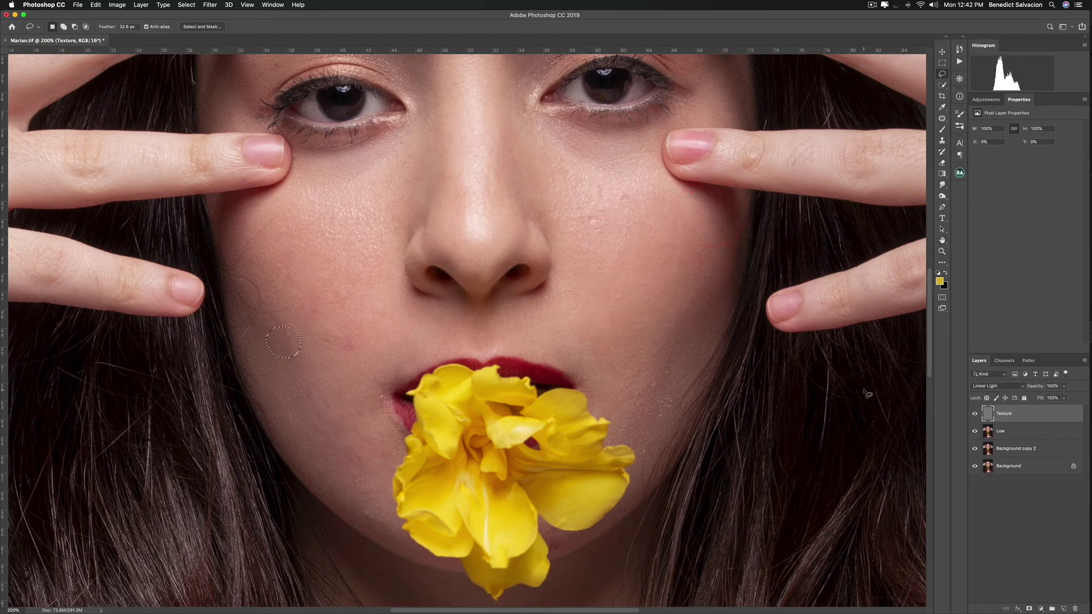
key(super+d)
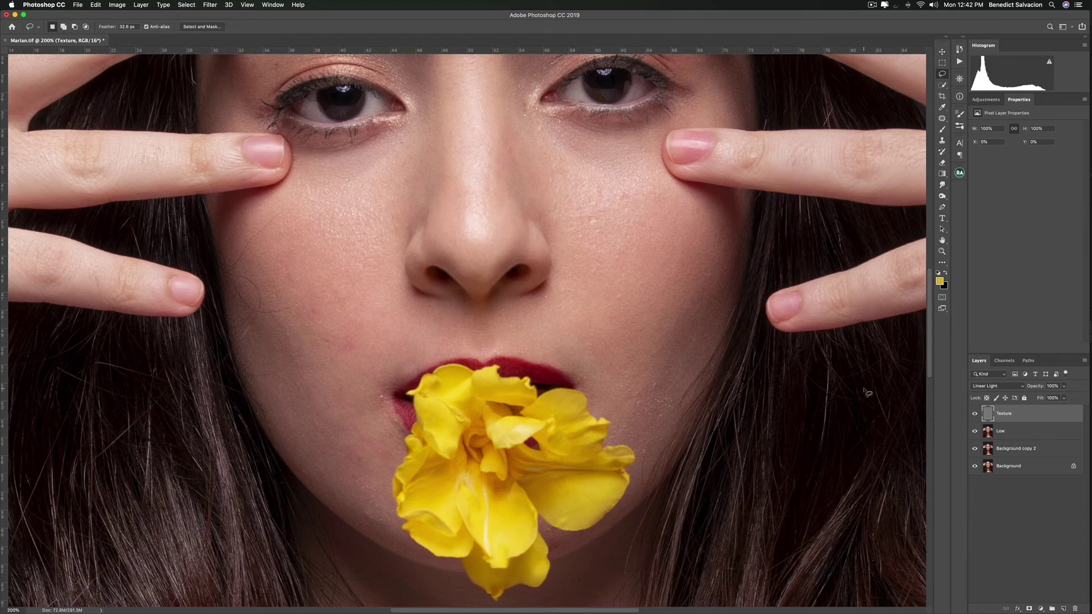
click(872, 5)
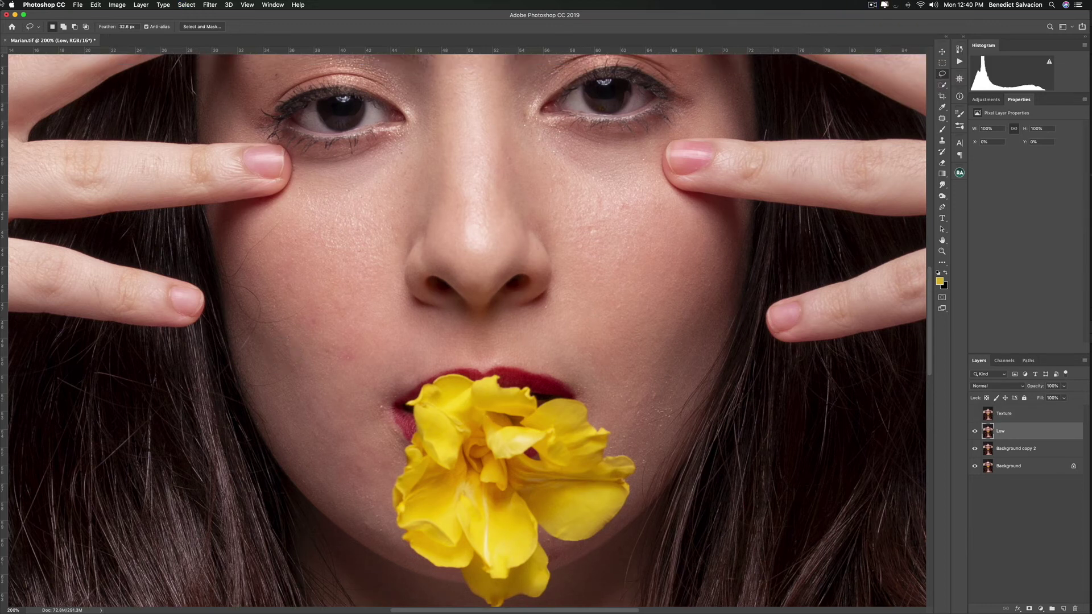
Blur the Low layer with a Gaussian Blur radius of 3.3 pixels.
key(super+alt+f)
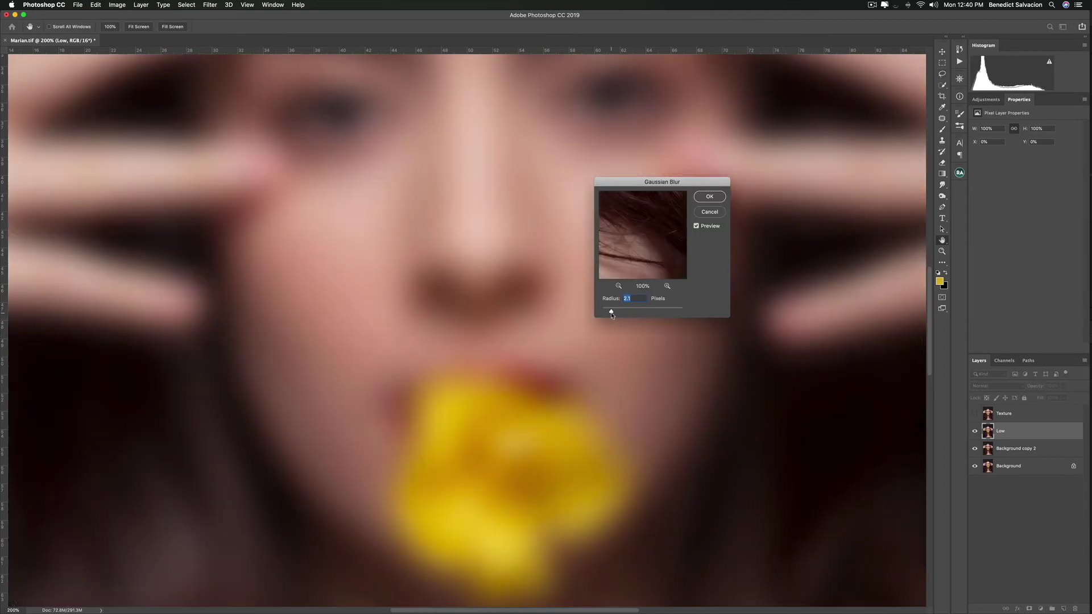
drag(642, 312, 616, 312)
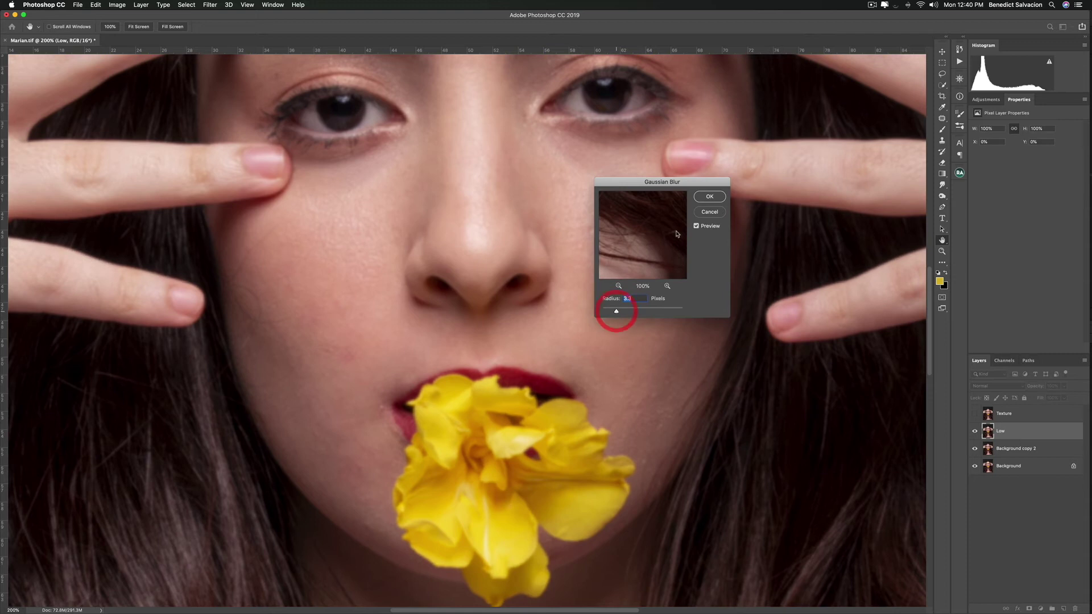
click(709, 196)
Show the Texture layer, use Apply Image to separate it from the Low layer, and set its blend mode to Linear Light.
click(974, 414)
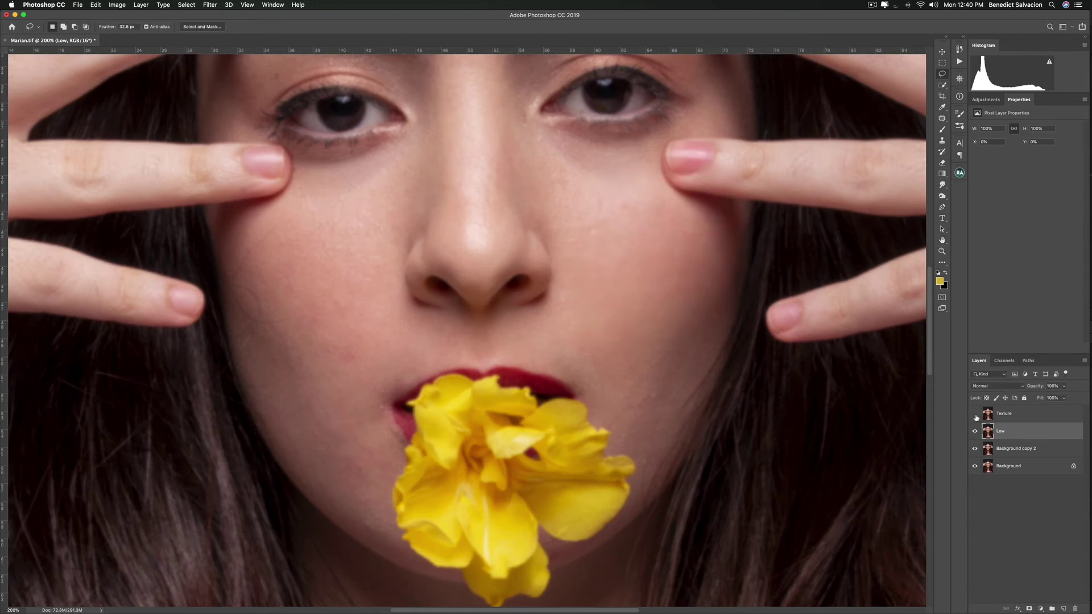
click(1026, 415)
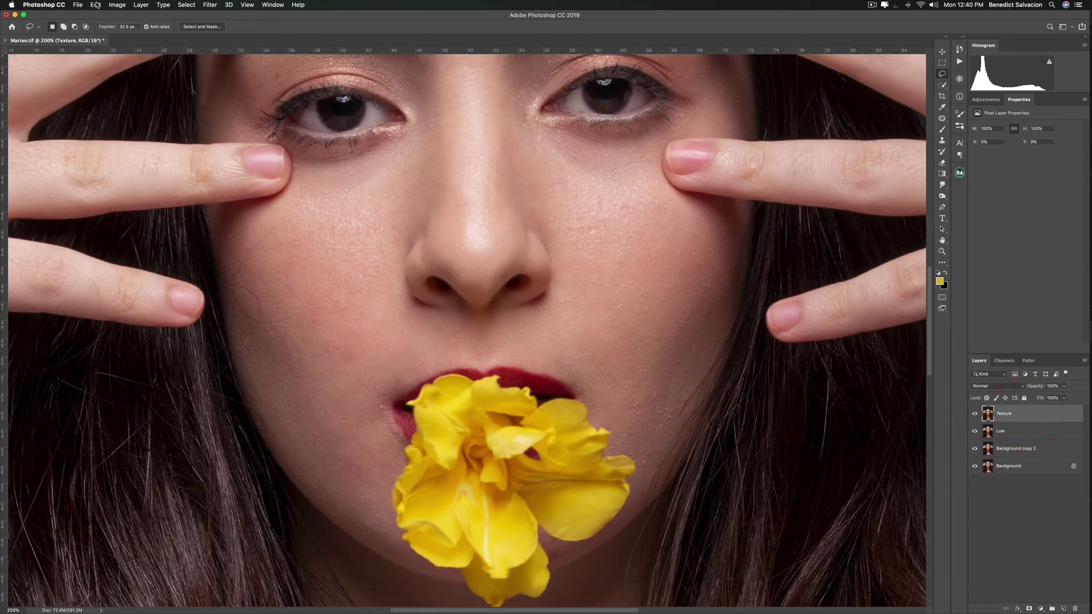
click(116, 4)
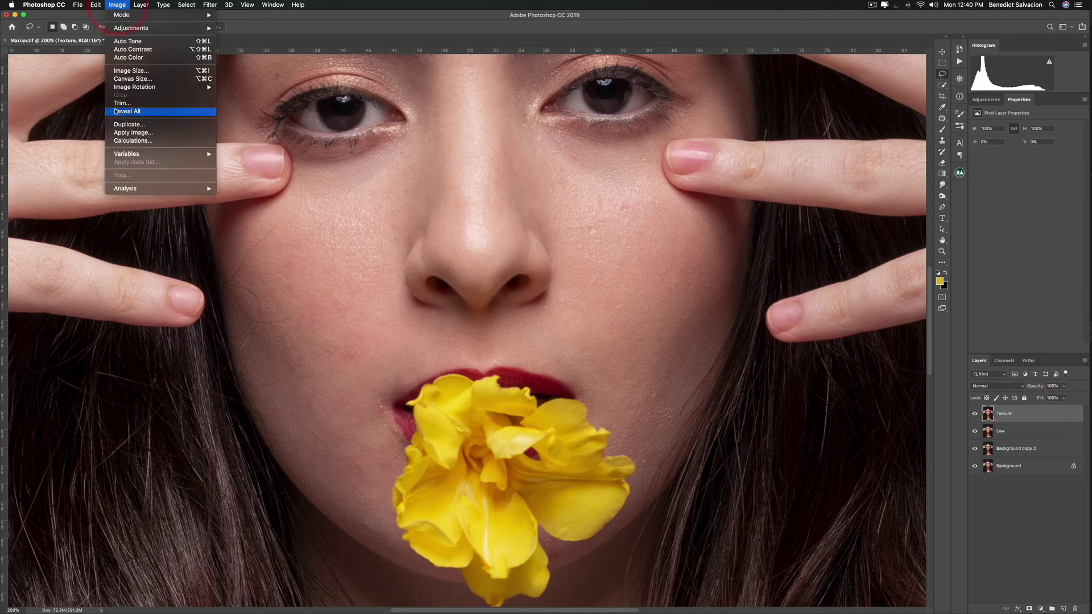
click(133, 133)
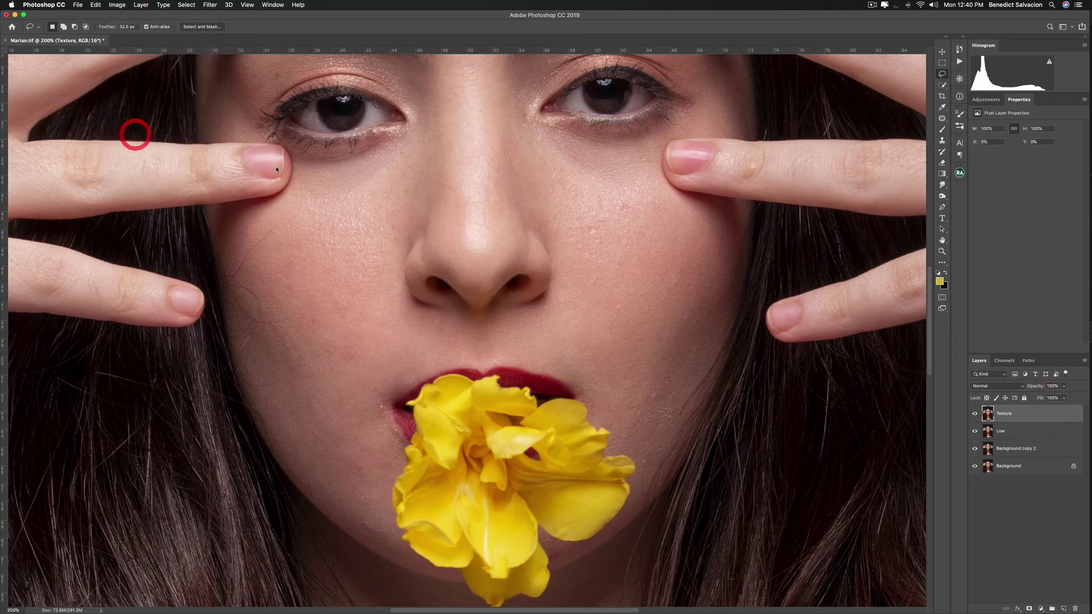
click(617, 188)
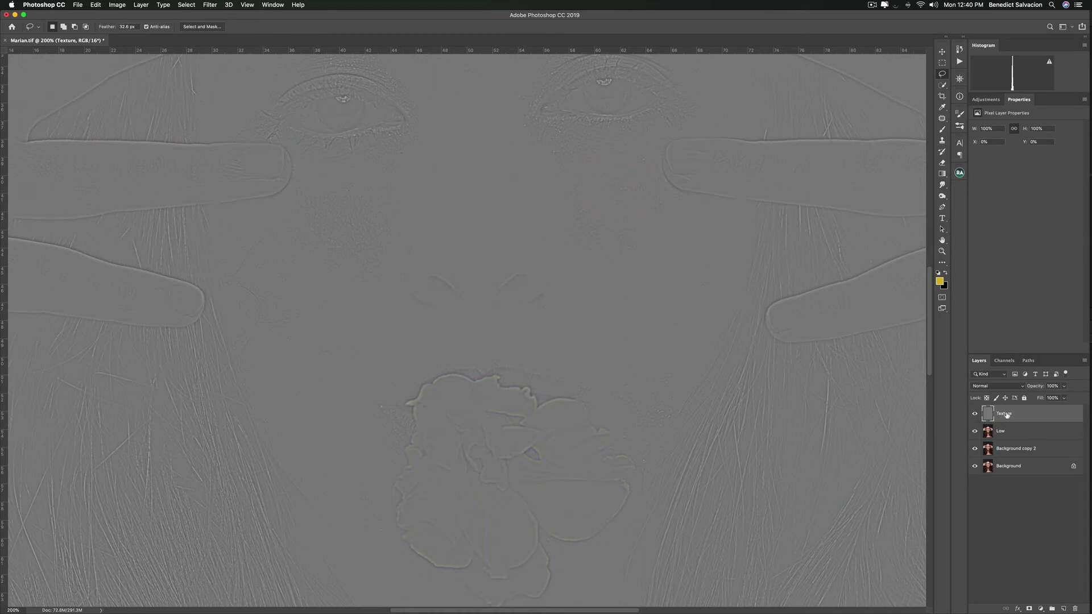
click(992, 386)
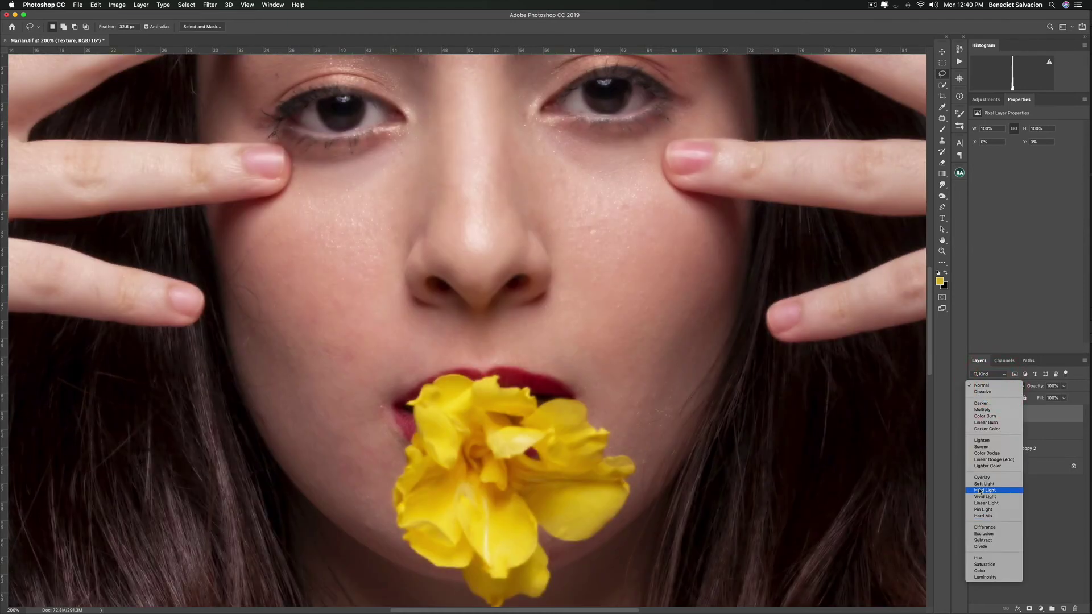
click(986, 503)
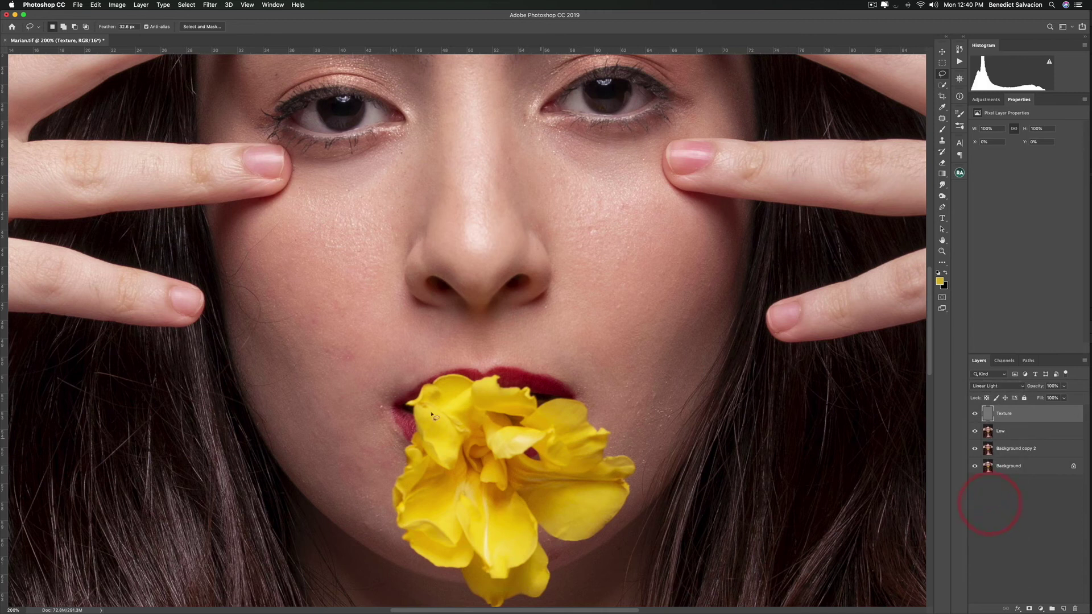
Try Gaussian Blur radii from 4.5 pixels upward on a small freehand selection of the cheek beside the nose on the Texture layer.
scroll(352, 261, down, 1)
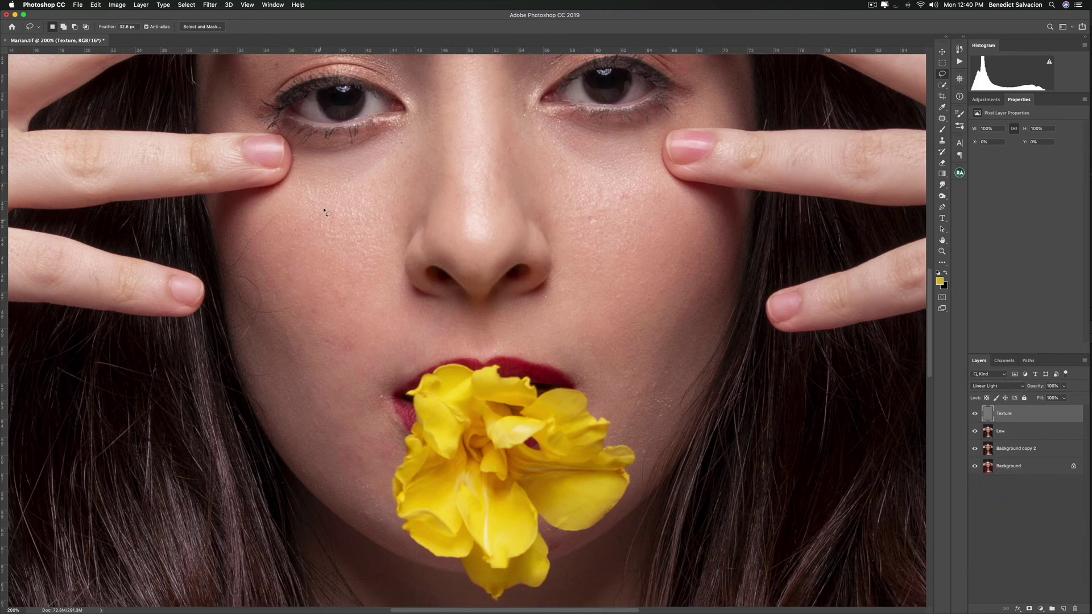
mouse_move(327, 207)
mouse_down()
mouse_move(347, 246)
mouse_move(373, 229)
mouse_move(339, 203)
mouse_up()
key(super+alt+f)
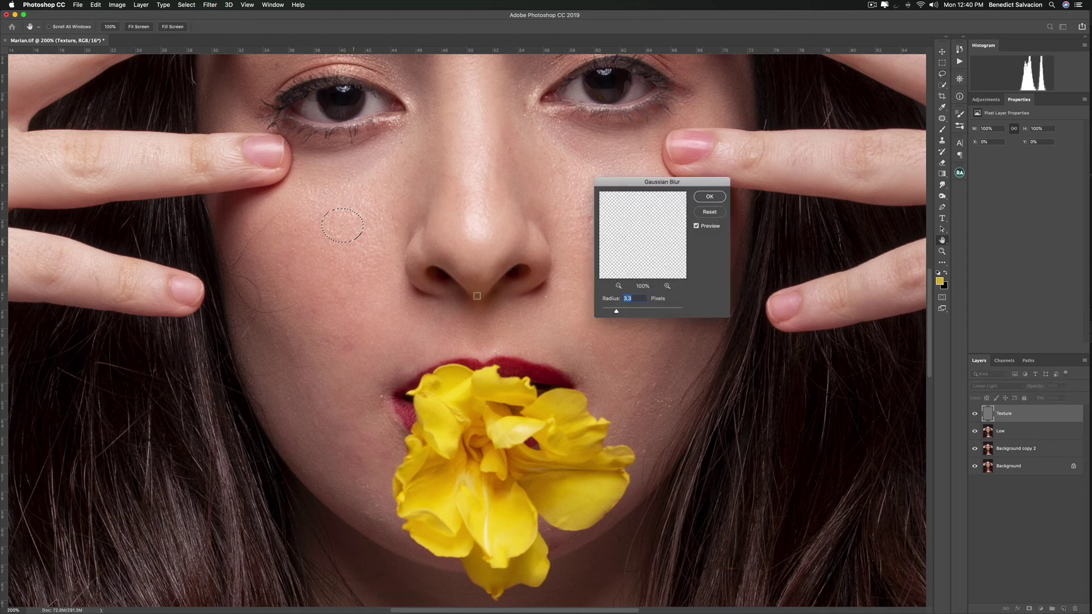
drag(615, 312, 622, 311)
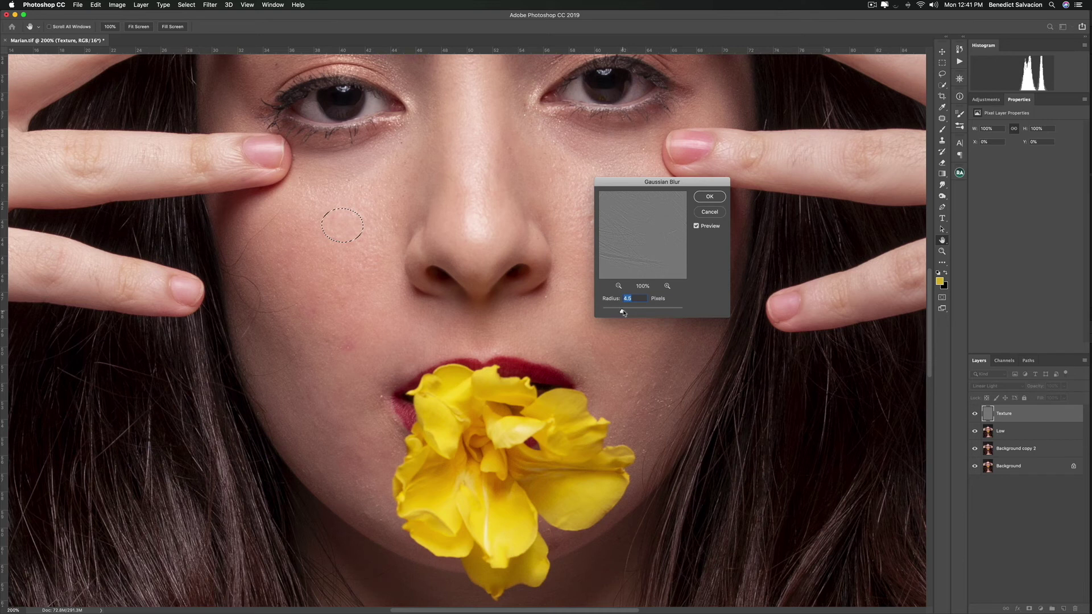
drag(622, 311, 653, 311)
click(700, 209)
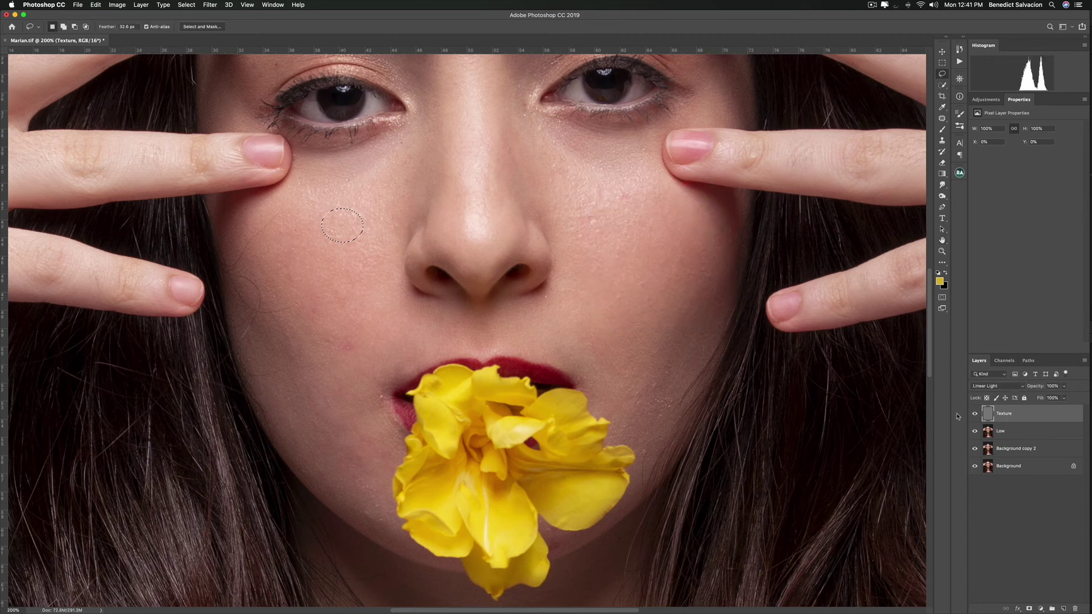
Undo the Texture layer's blending and Apply Image edits and the blur on the Low layer.
key(super+z)
key(super+z)
key(super+z)
key(super+z)
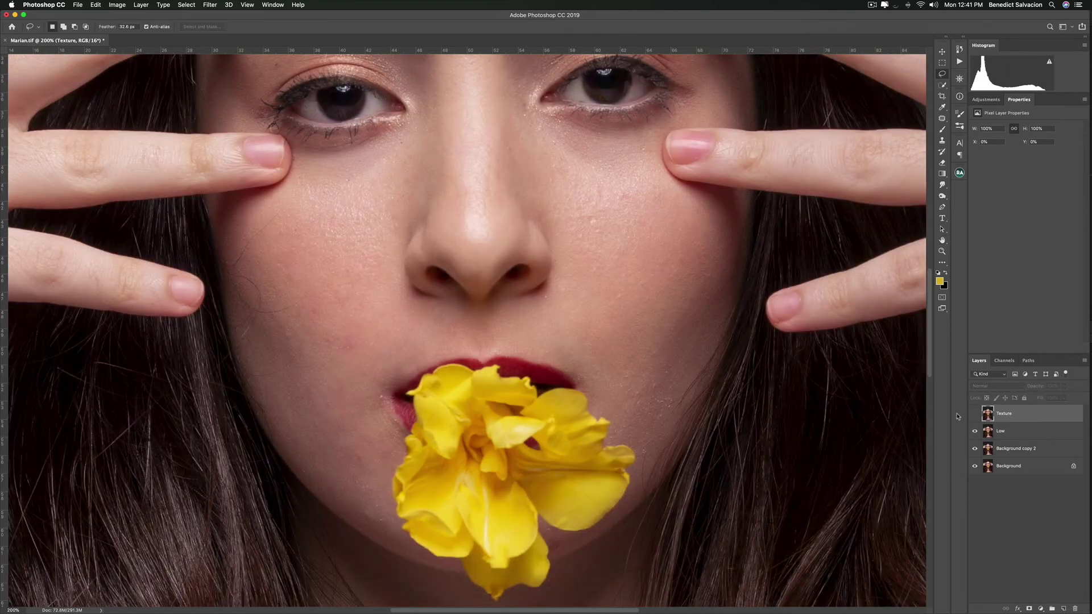
Rename the Background copy 3 layer as Low.
double_click(1006, 431)
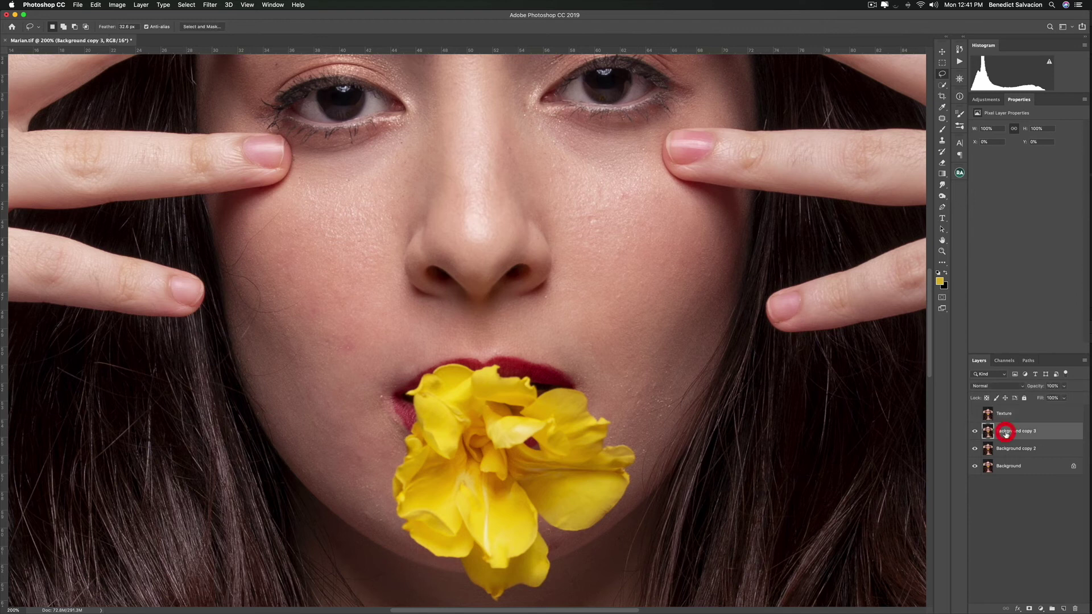
text(Low)
click(1011, 435)
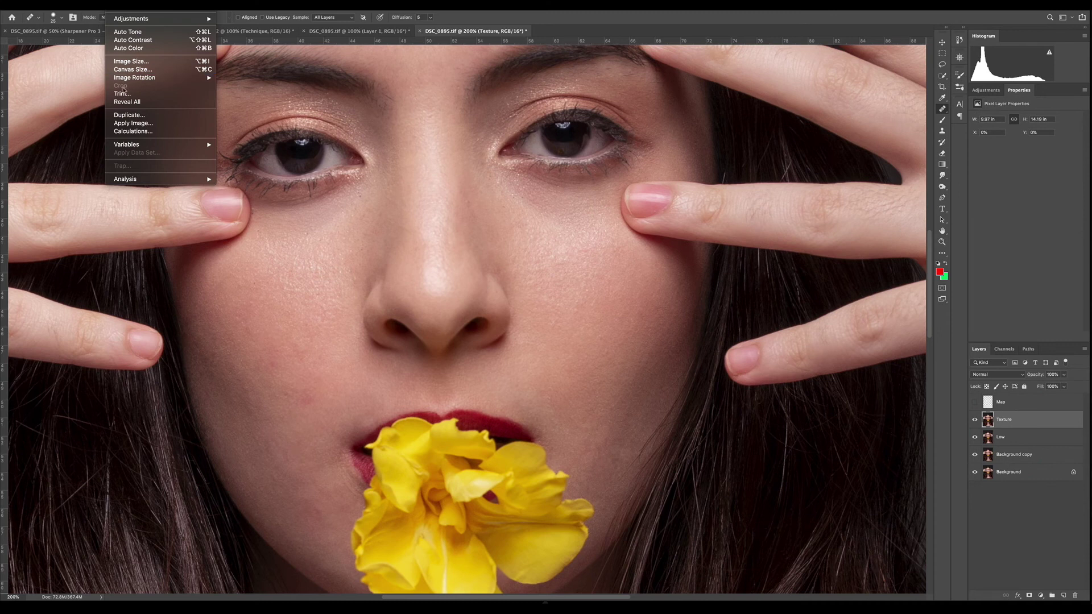
Apply the inverted Low layer to the Texture layer with Add blending, scale 2 and offset 0, and activate the Healing Brush.
click(136, 123)
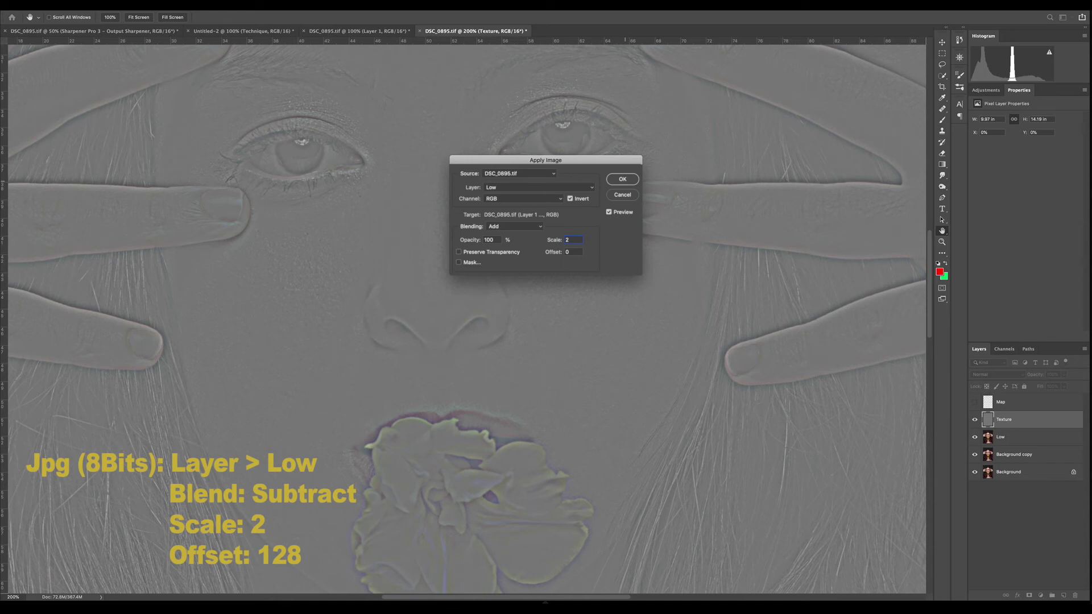
key(Return)
key(j)
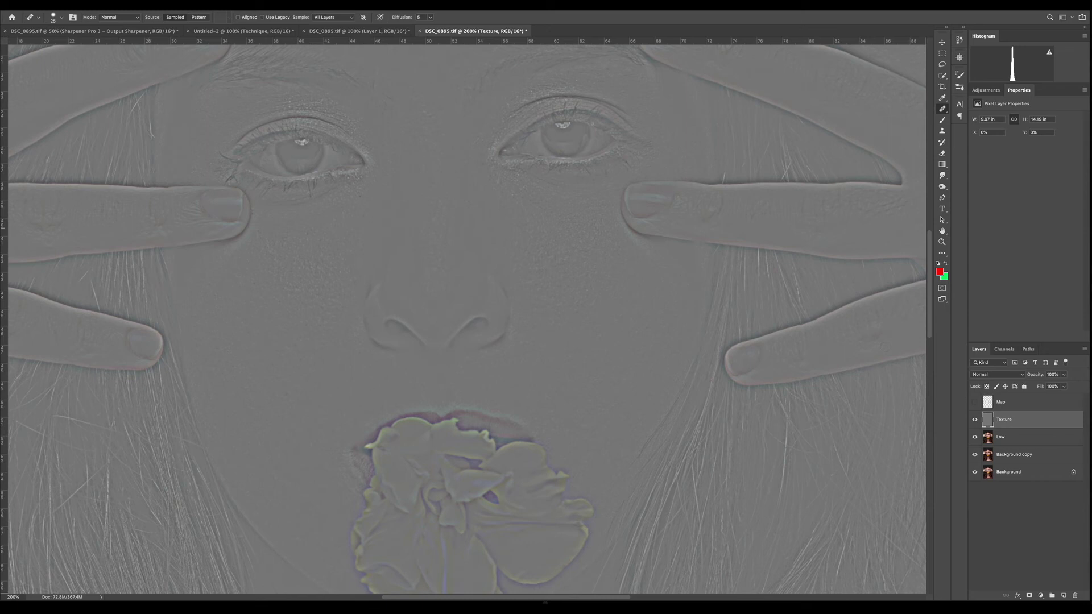
Set the Texture layer's blend mode to Linear Light.
key(super+1)
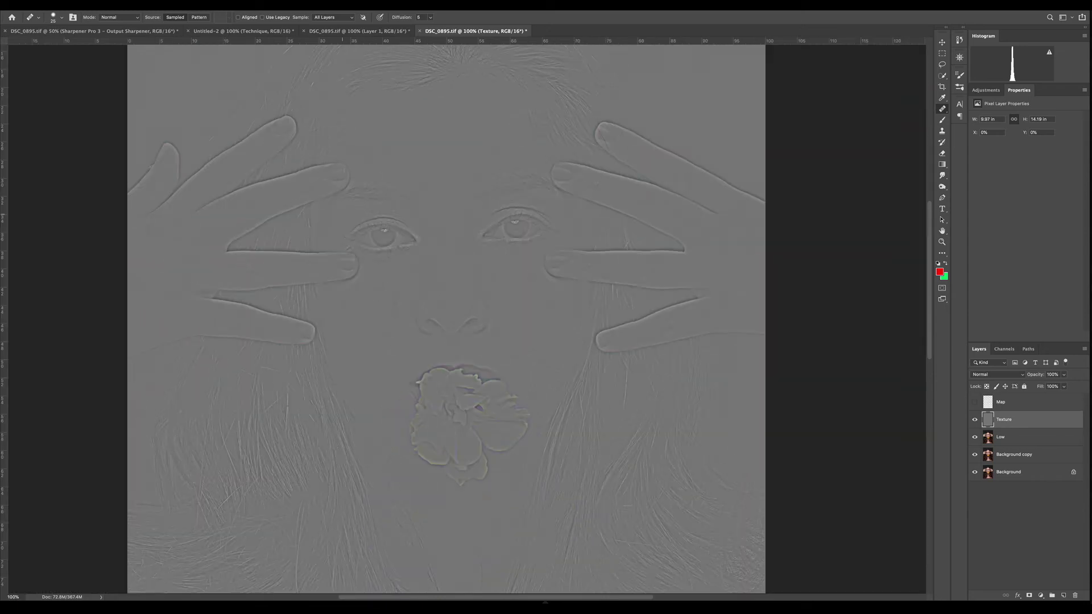
click(970, 374)
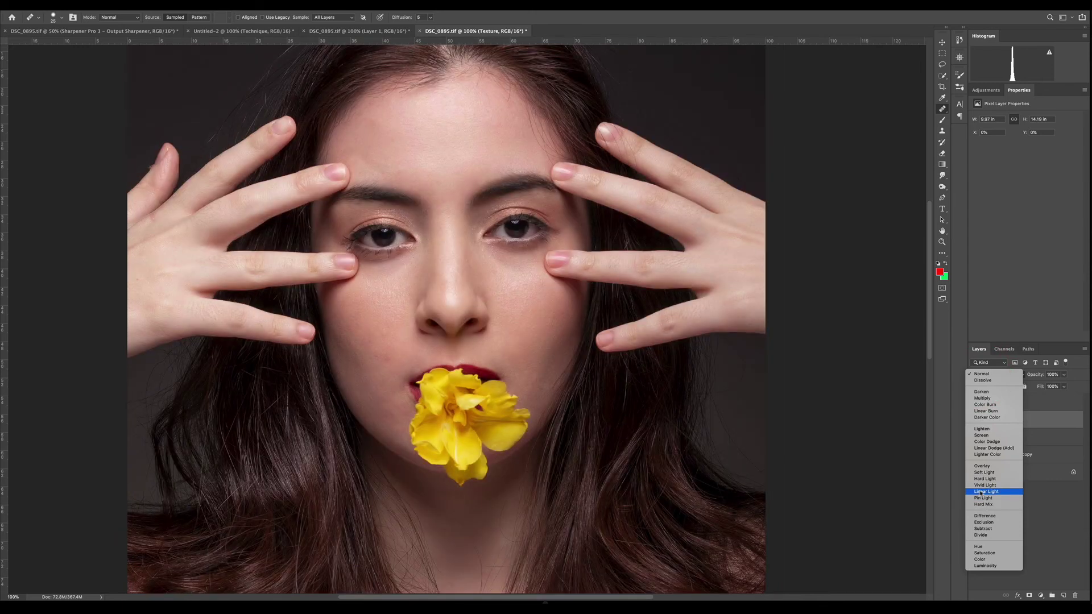
click(981, 492)
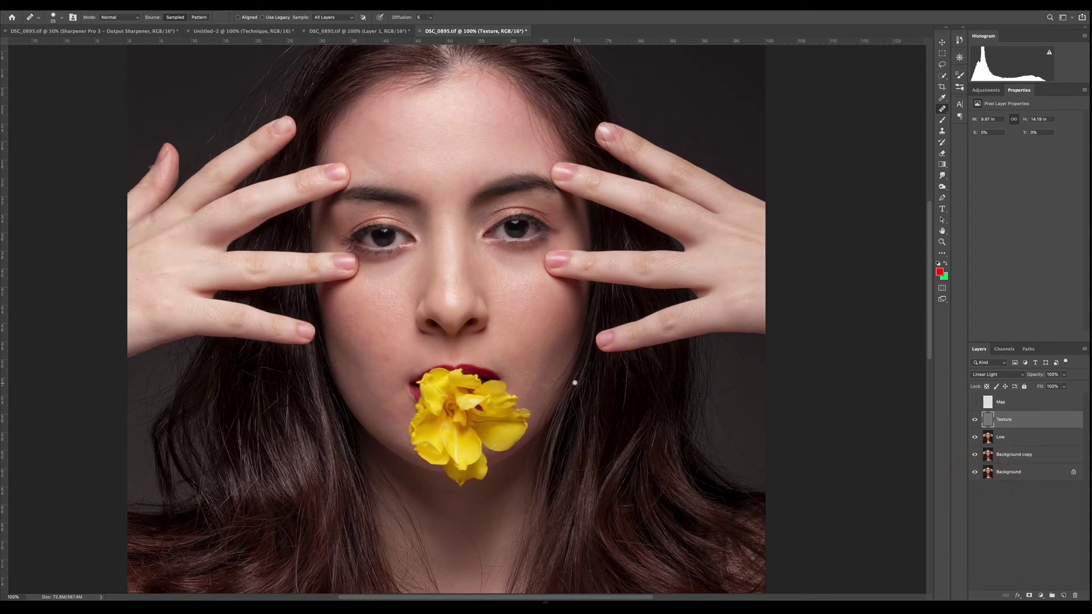
key(ctrl+plus)
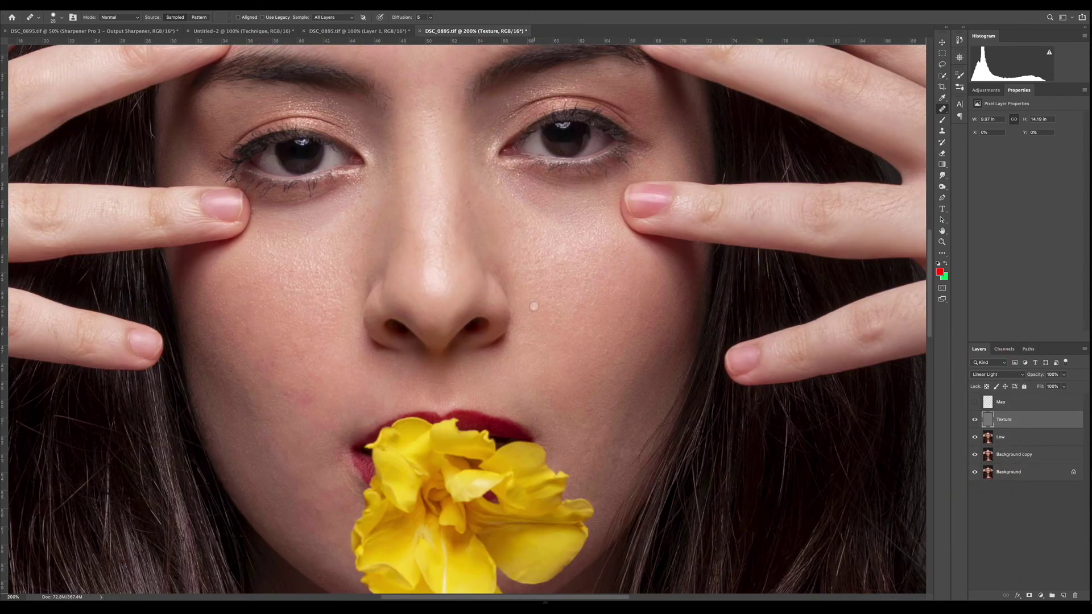
Group the Texture and Low layers and name the group Frequency.
scroll(533, 307, up, 1)
scroll(533, 307, up, 1)
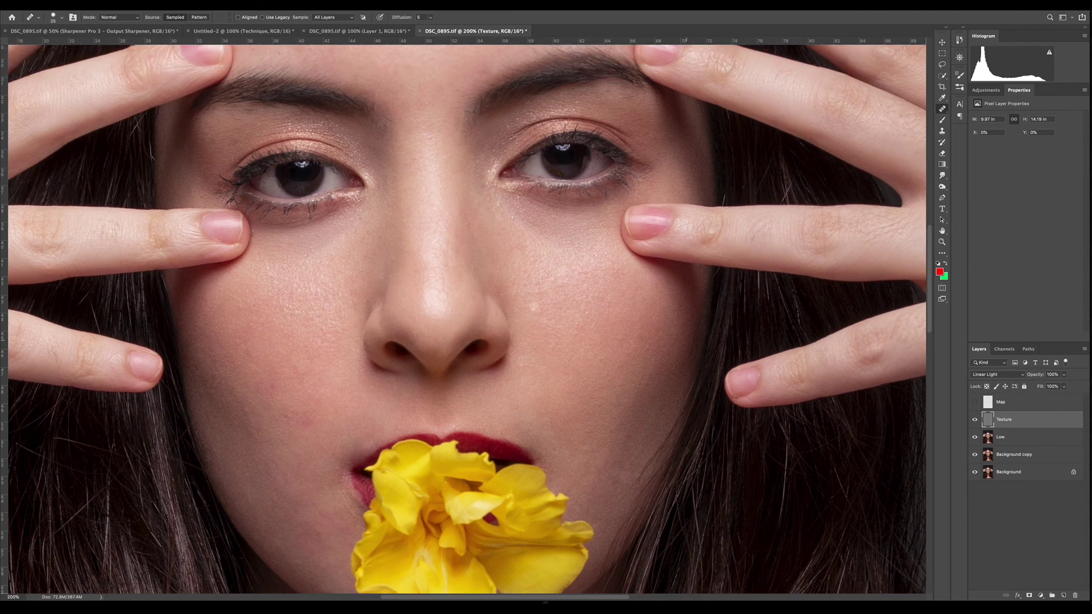
shift+click(1017, 439)
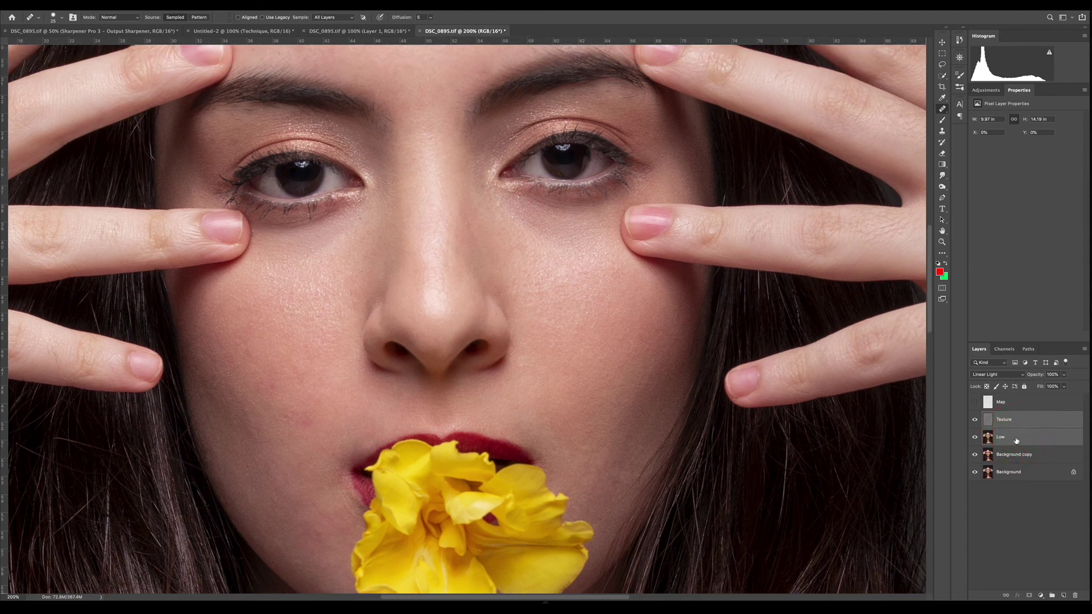
key(ctrl+g)
double_click(1004, 417)
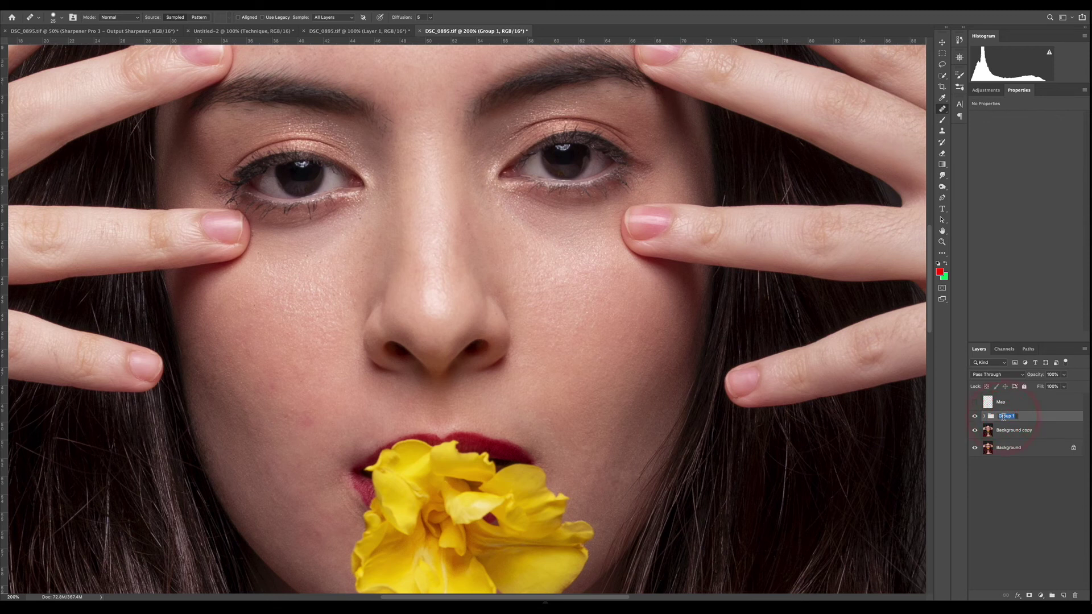
text(Fi)
click(1054, 420)
Add a new empty layer directly above Low inside the Frequency group and name it Color.
click(985, 417)
click(1036, 450)
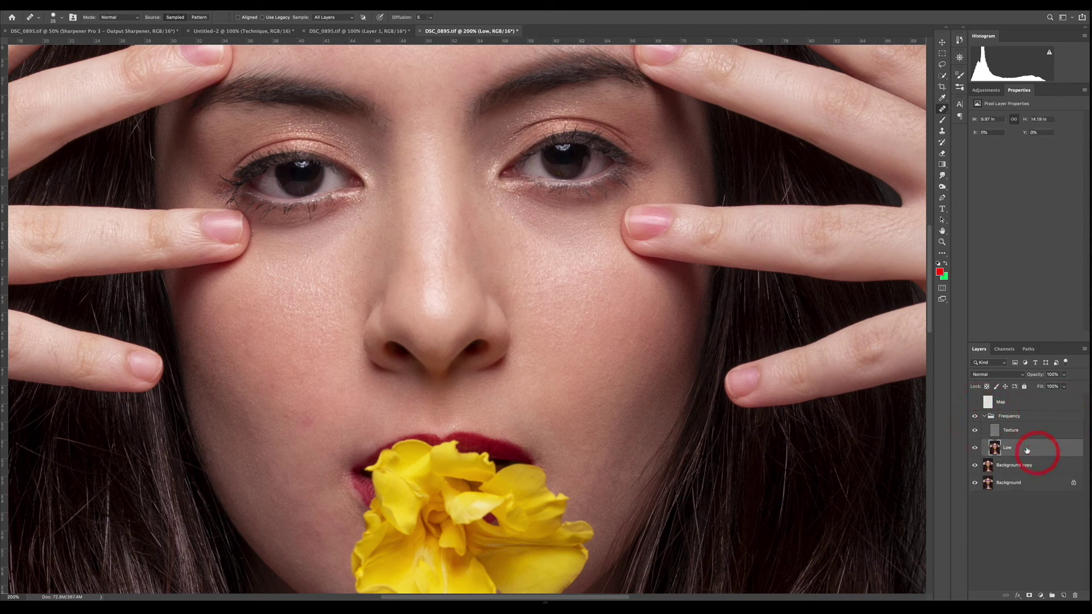
click(1063, 595)
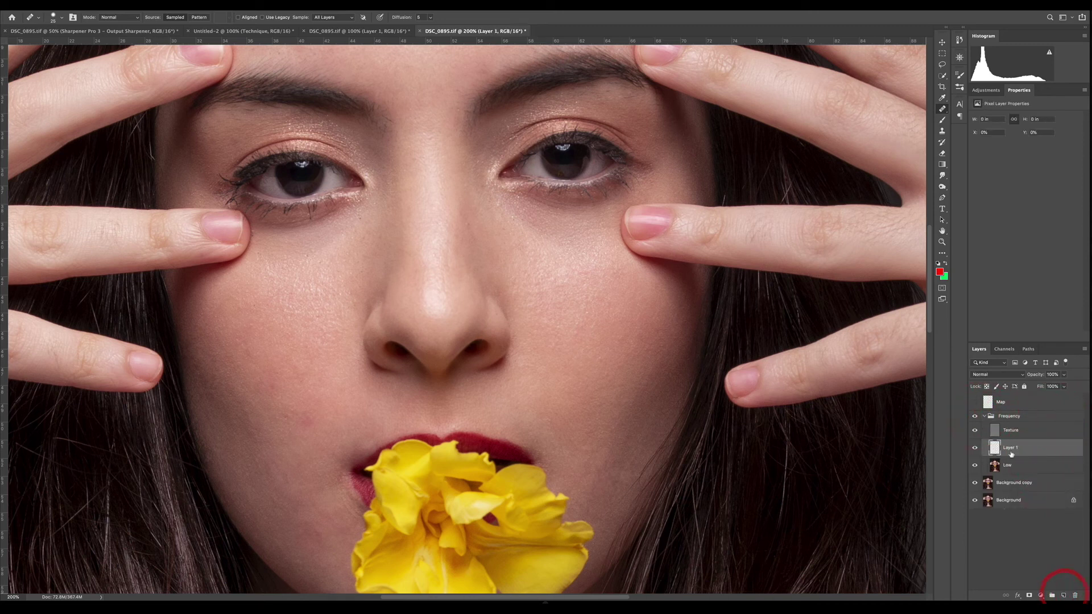
double_click(1010, 448)
text(Color)
key(Return)
Lasso the lower cheek and jaw on the Low layer, soften it with a Gaussian Blur of about 35 pixels, and compare with Frequency hidden.
click(995, 465)
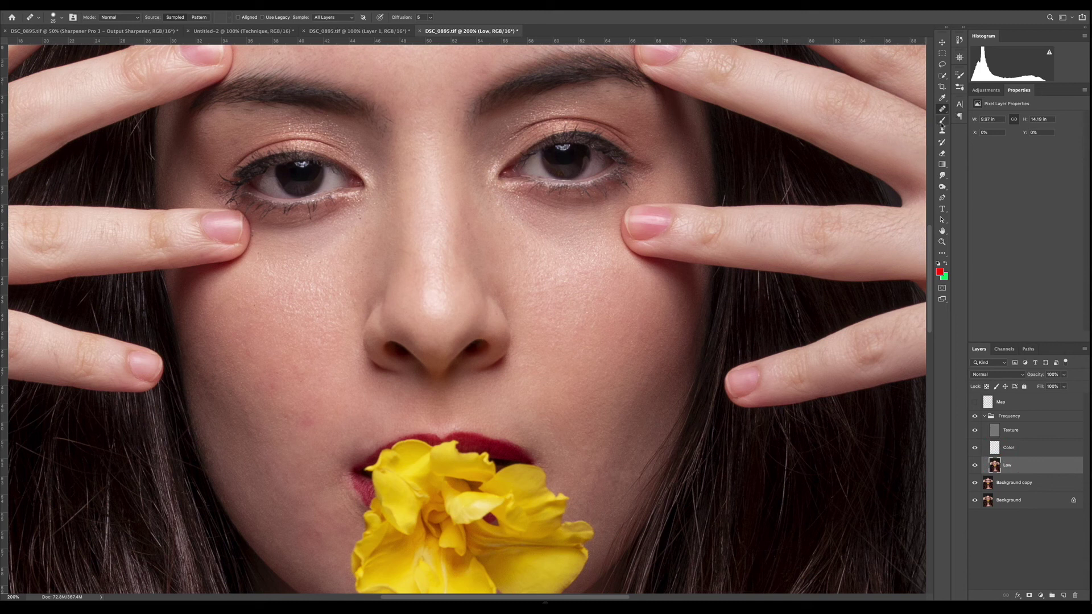
click(942, 65)
scroll(257, 397, left, 1)
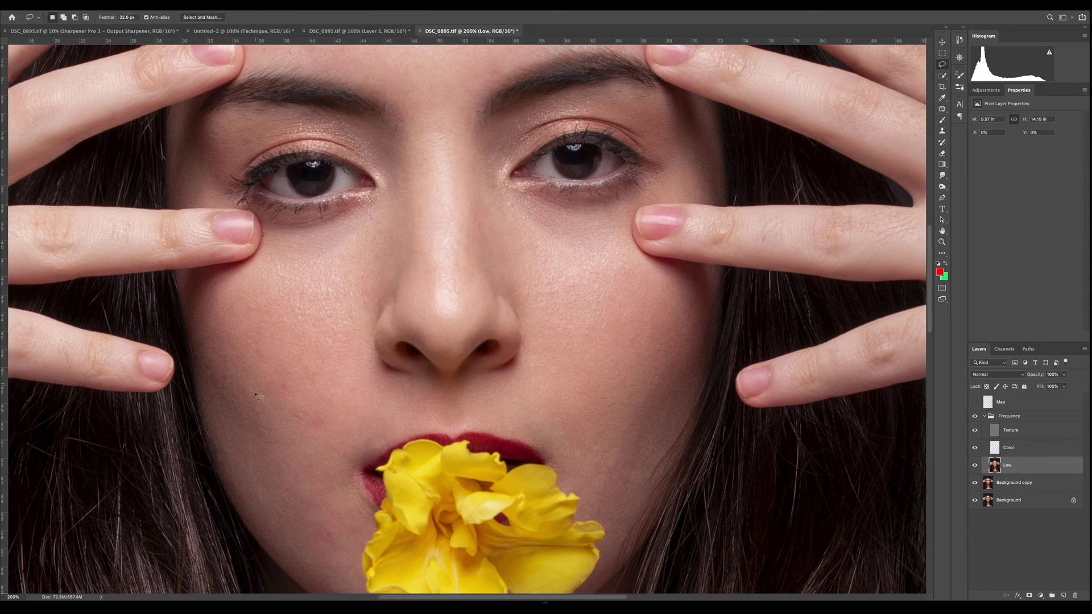
mouse_move(267, 368)
mouse_down()
mouse_move(217, 327)
mouse_move(194, 337)
mouse_move(218, 469)
mouse_move(259, 518)
mouse_move(335, 563)
mouse_move(352, 452)
mouse_move(273, 356)
mouse_up()
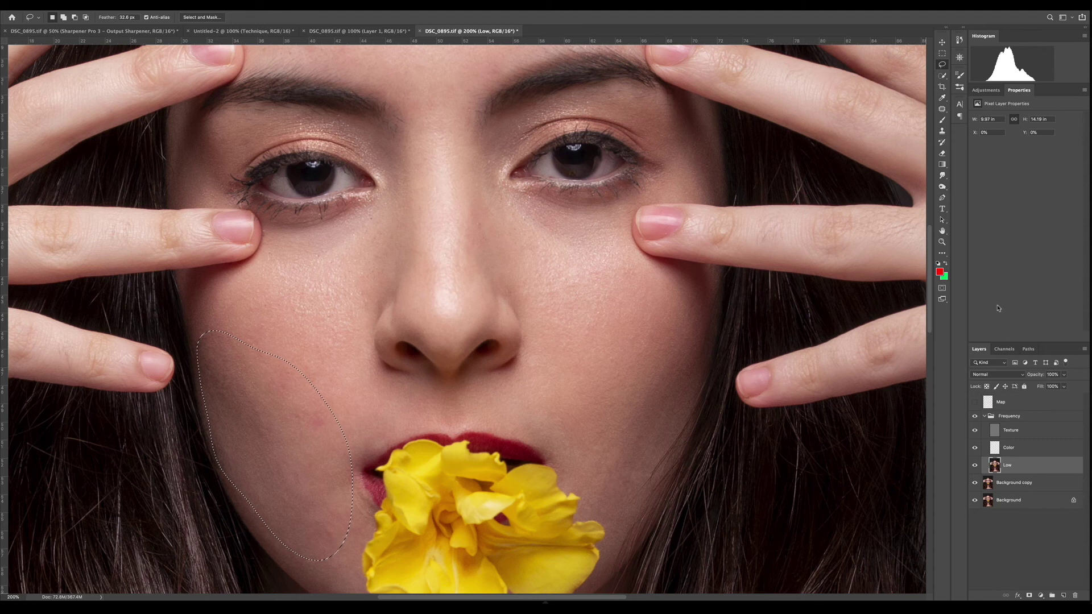
key(ctrl+alt+f)
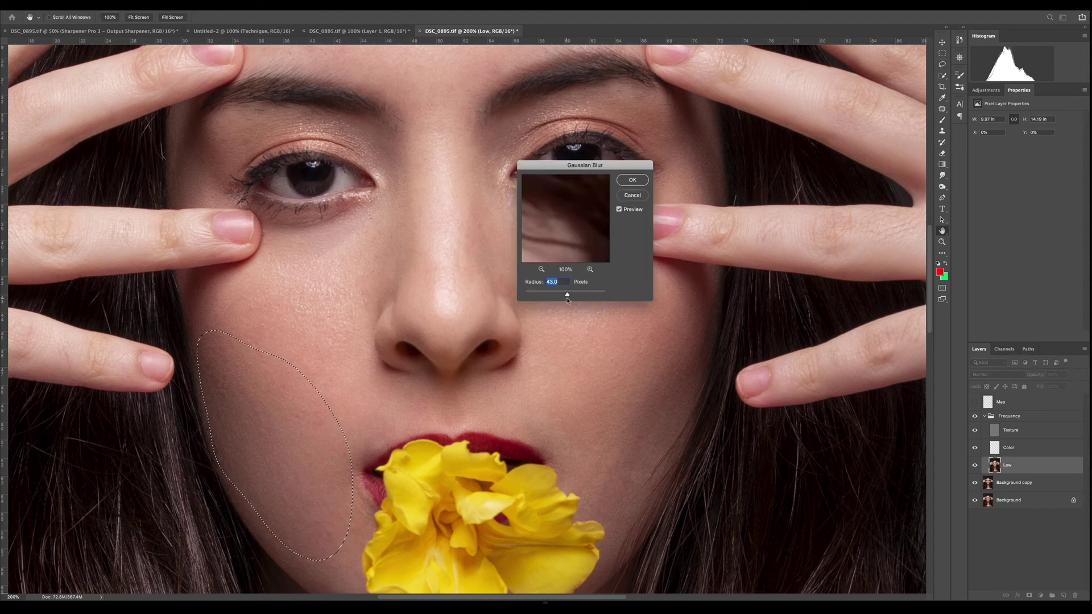
drag(569, 295, 565, 297)
click(632, 179)
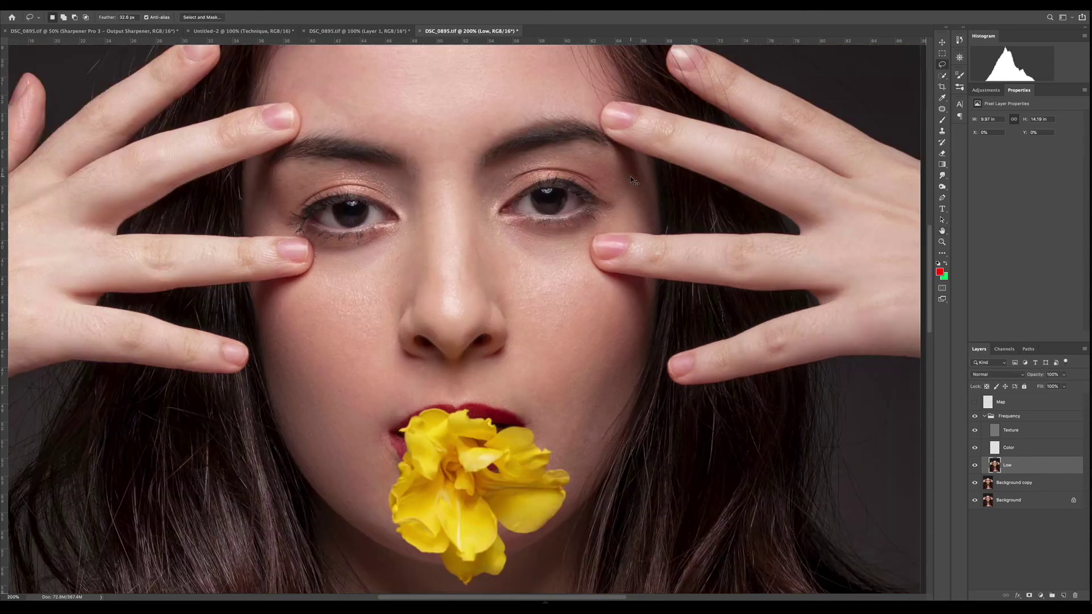
key(ctrl+minus)
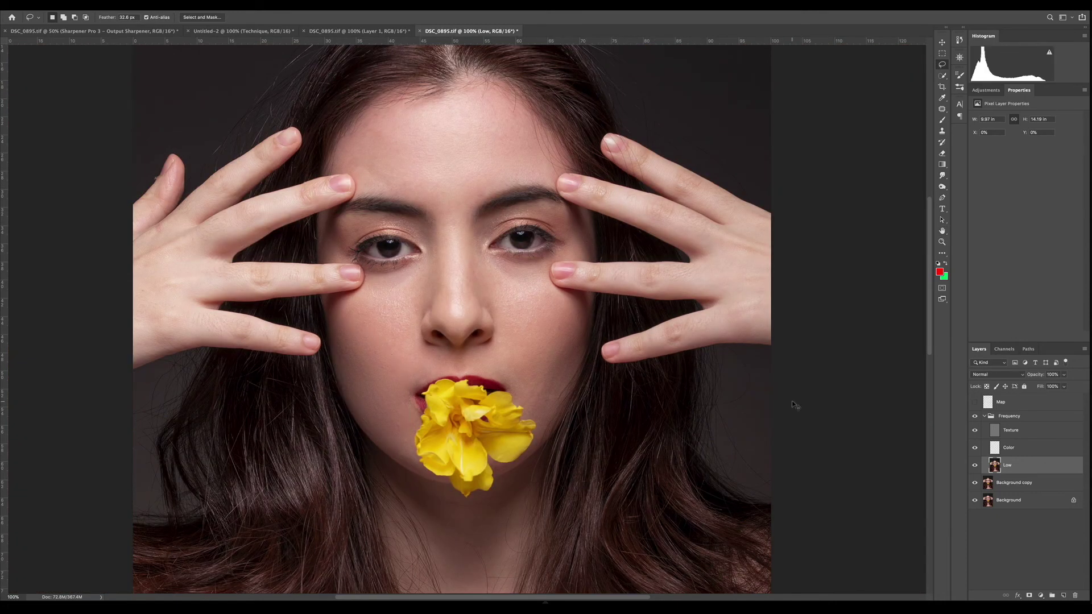
click(970, 418)
click(970, 417)
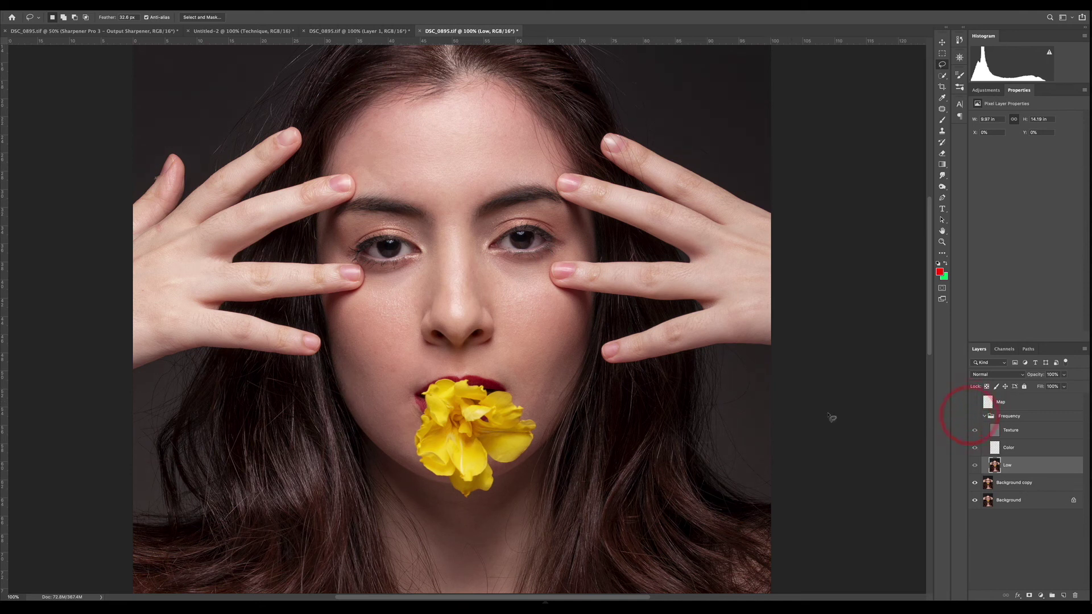
click(974, 418)
Lasso the patch of cheek beside the nose on the Low layer and smooth it with Gaussian Blur.
mouse_move(379, 350)
mouse_down()
mouse_move(358, 344)
mouse_move(343, 322)
mouse_up()
drag(382, 360, 382, 360)
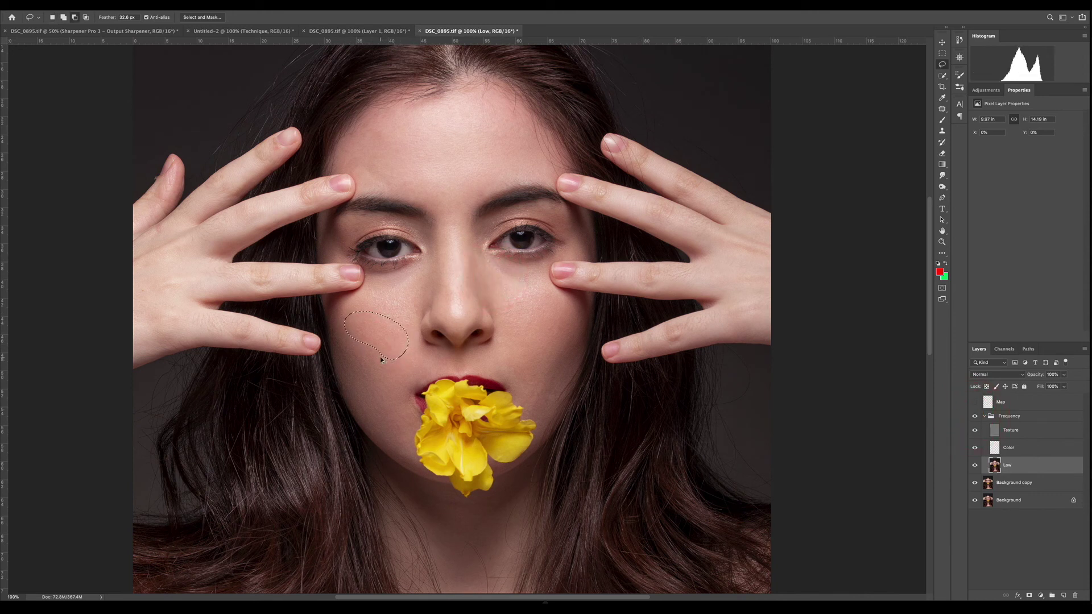
key(super+alt+f)
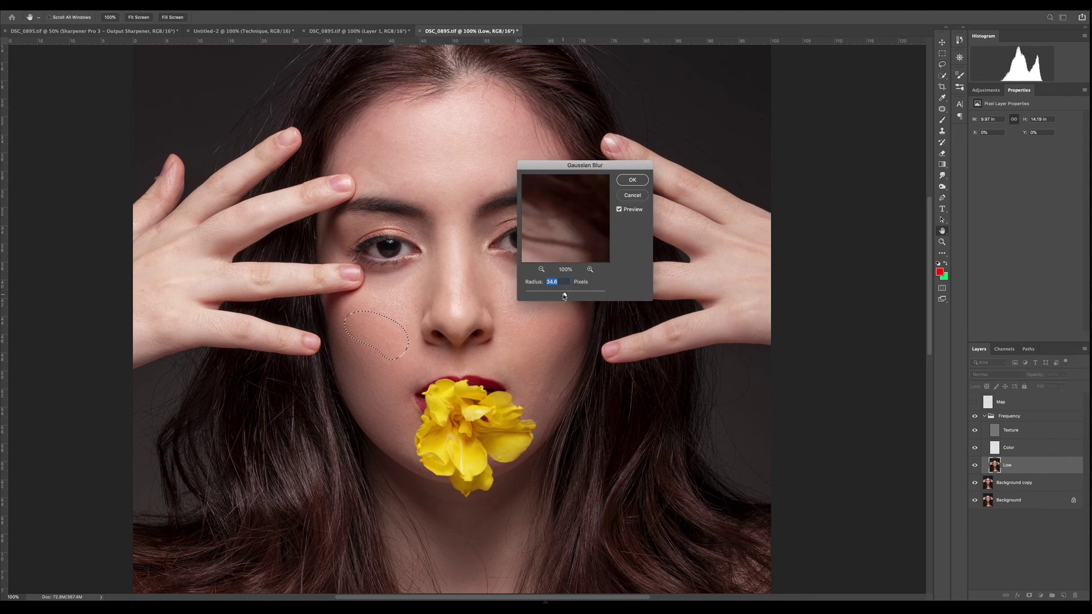
drag(563, 296, 563, 296)
key(Return)
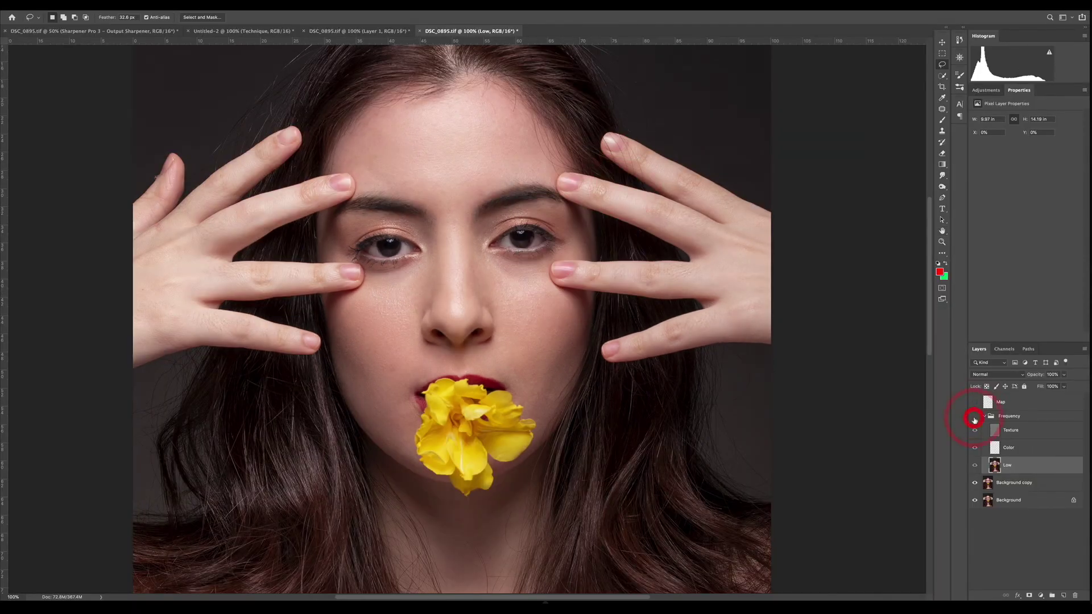
Smooth lassoed areas of the Low layer with Gaussian Blur, using 33.1 pixels on the forehead and a smaller radius on the neck below the chin.
drag(476, 257, 564, 345)
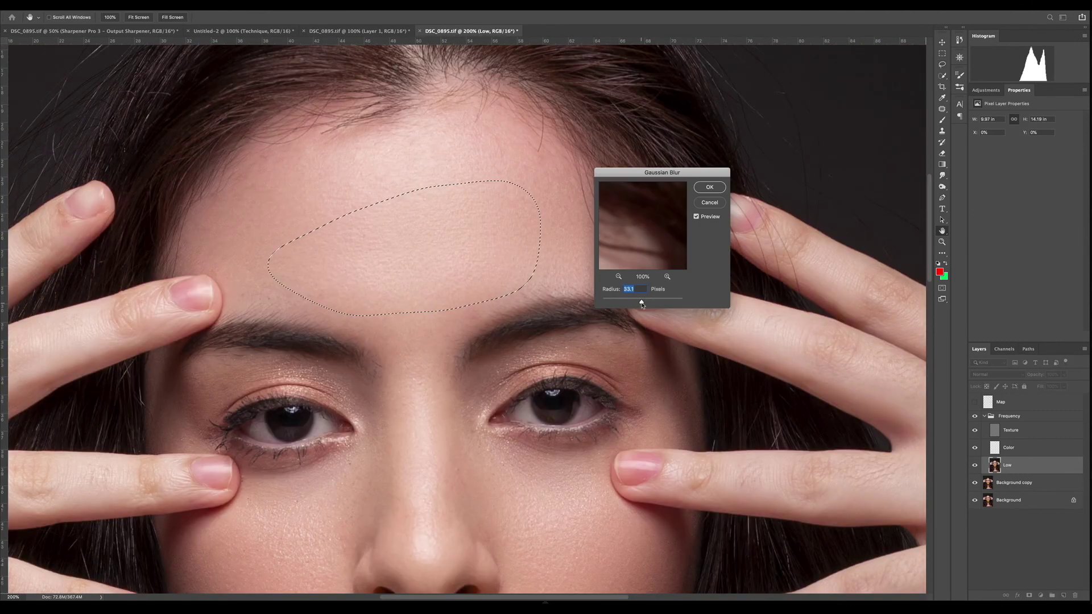
click(975, 417)
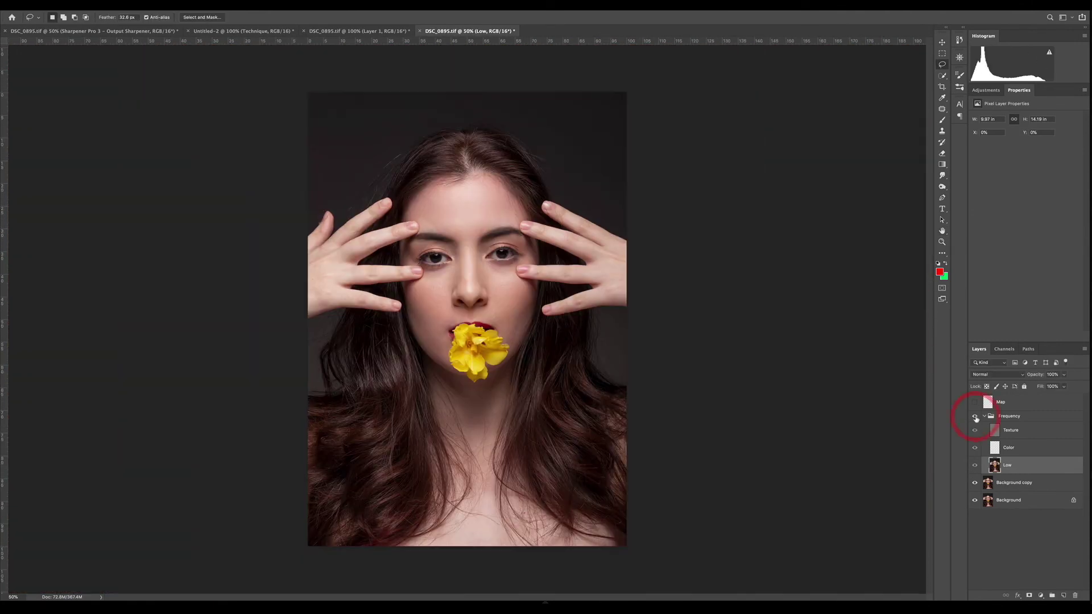
click(458, 544)
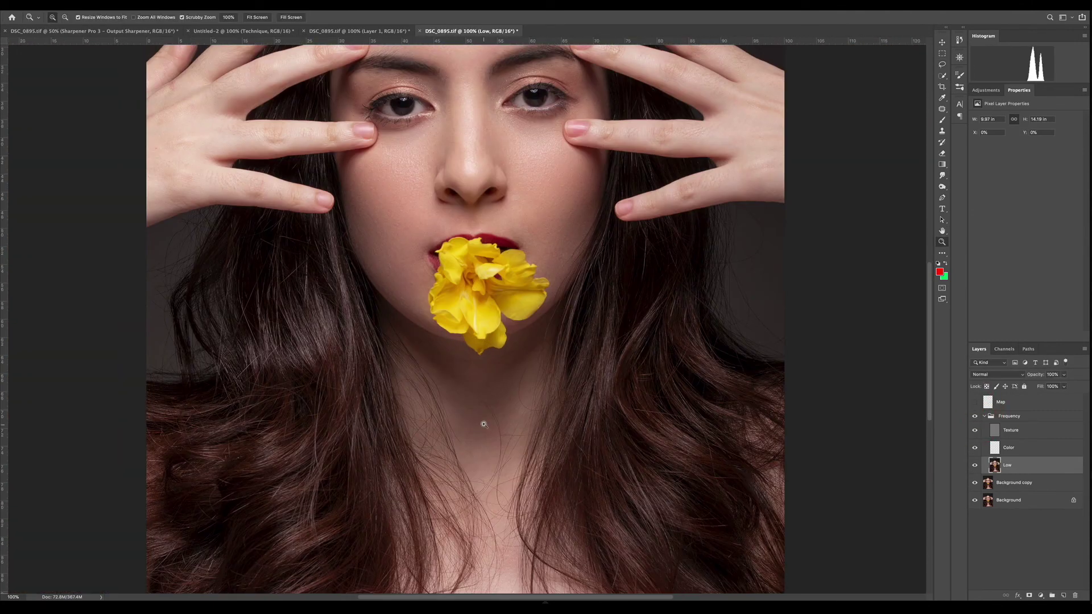
drag(467, 402, 534, 361)
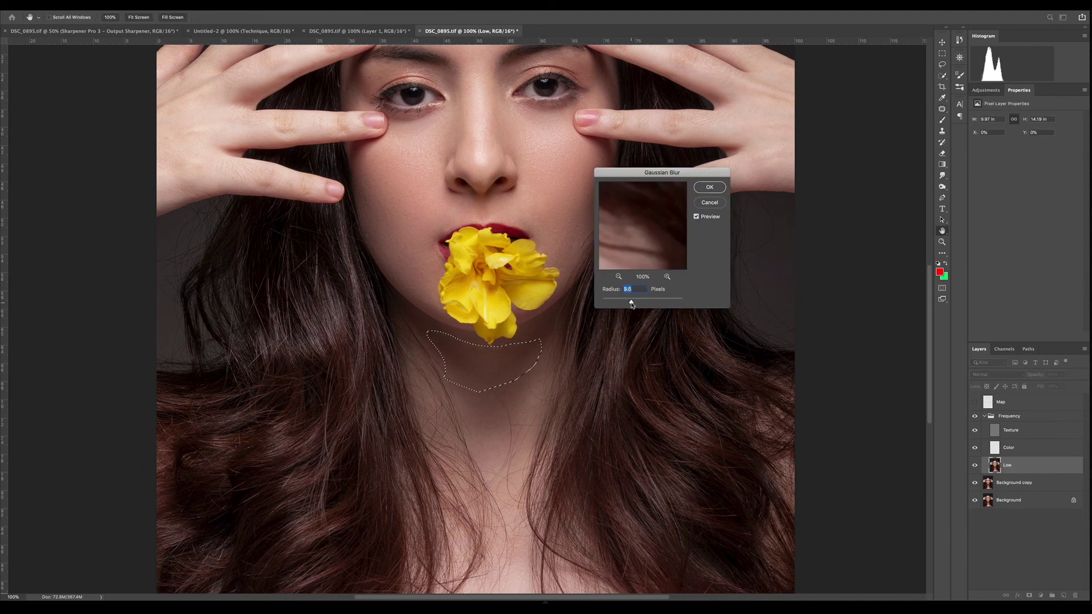
click(707, 188)
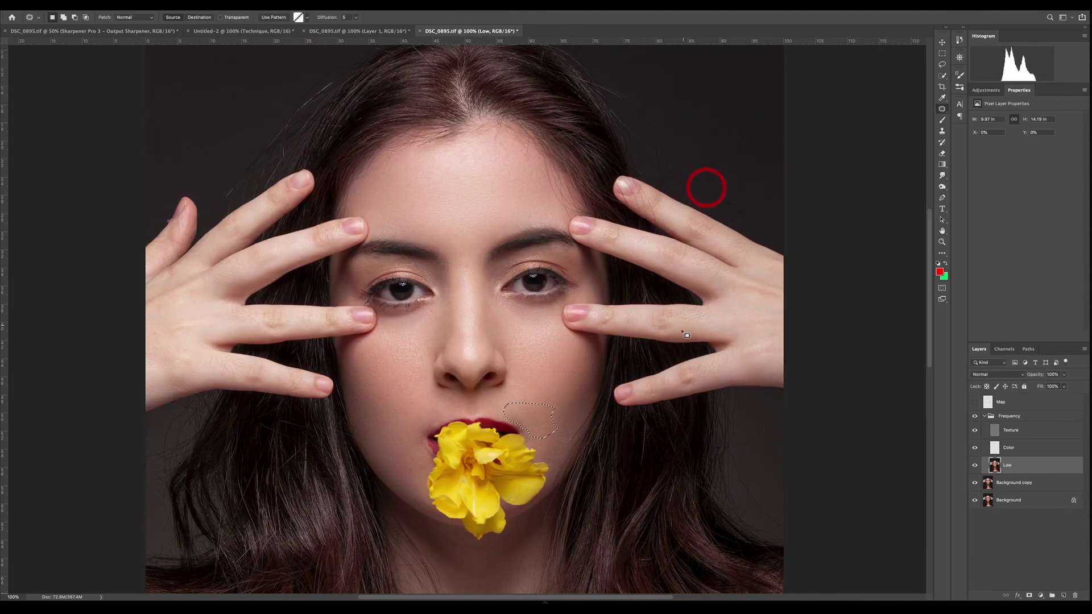
Collapse the Frequency group and compare the retouched portrait with the original by repeatedly isolating the Background layer.
click(984, 416)
key(ctrl+minus)
key(ctrl+minus)
key(ctrl+plus)
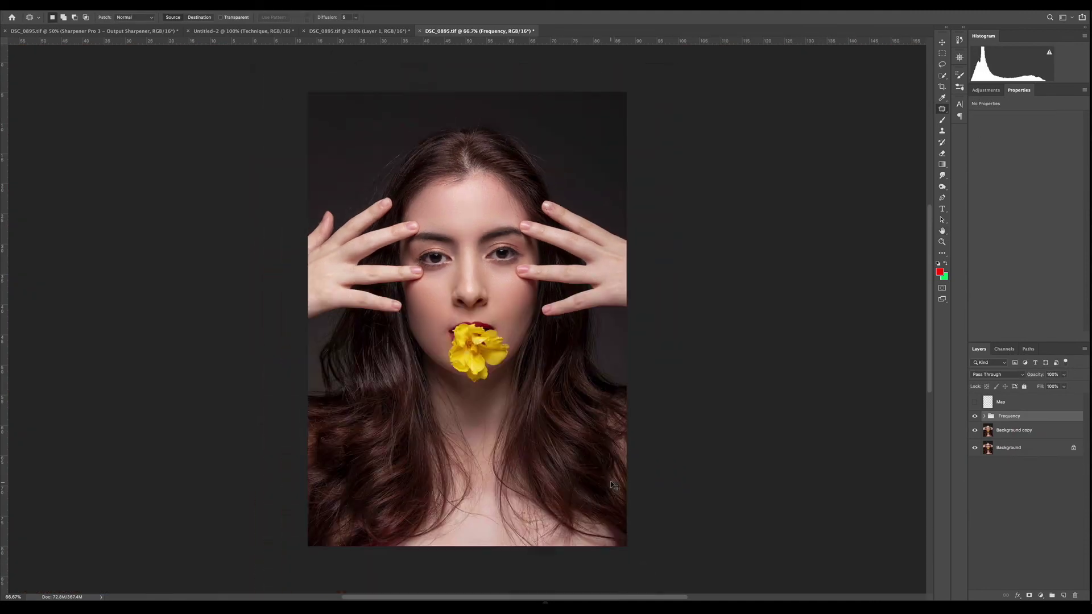
key(ctrl+minus)
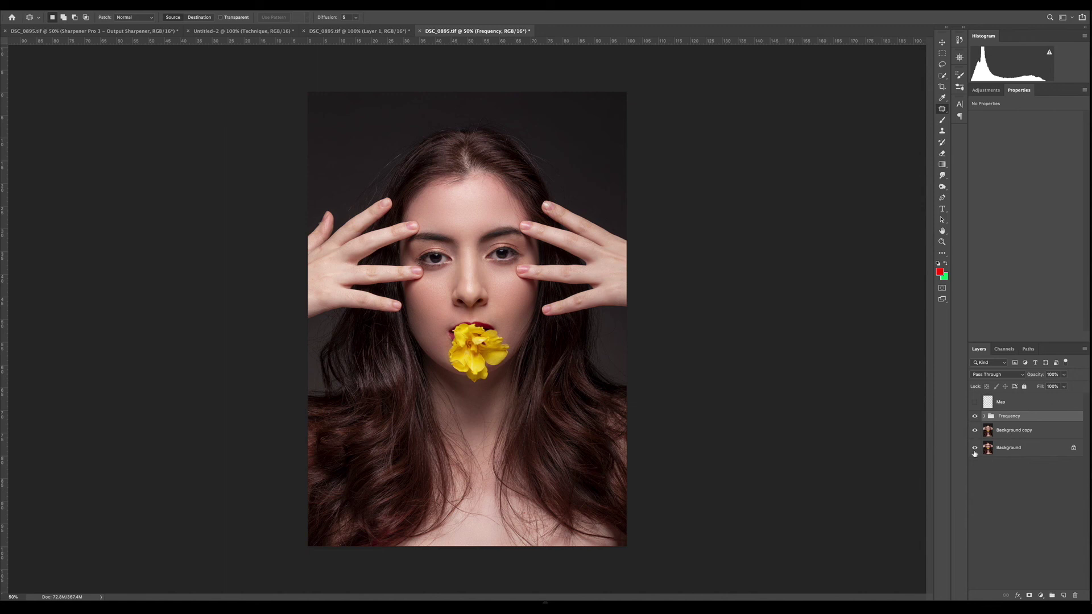
key(ctrl+plus)
alt+click(974, 448)
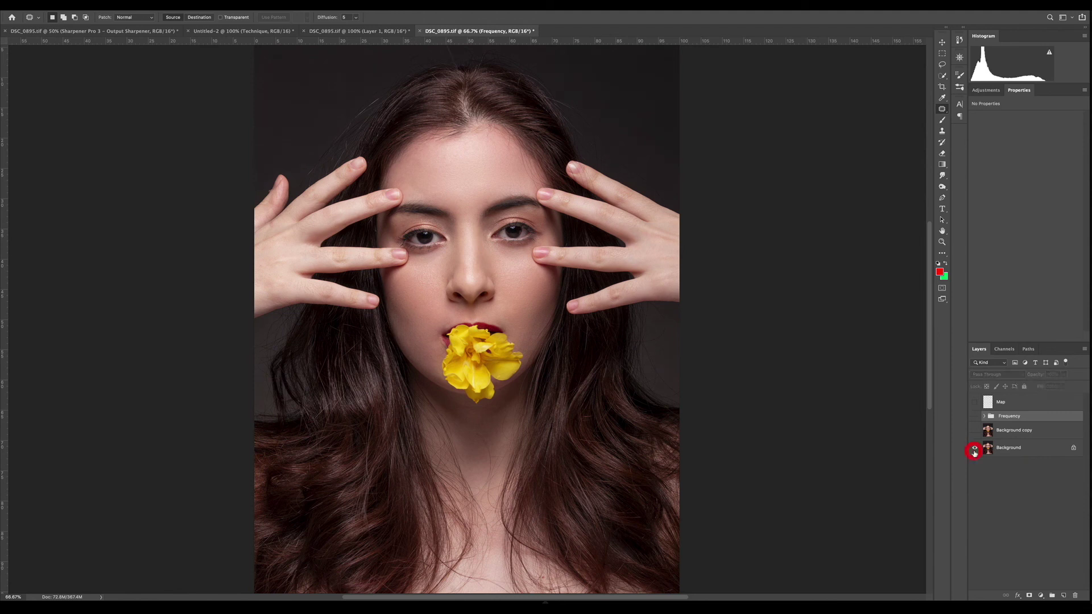
alt+click(974, 450)
alt+click(974, 450)
alt+click(974, 449)
alt+click(974, 449)
alt+click(974, 449)
Select the uneven patch on the outer cheek near the hair on the Low layer, smooth it with Gaussian Blur, and deselect.
key(ctrl+plus)
key(ctrl+plus)
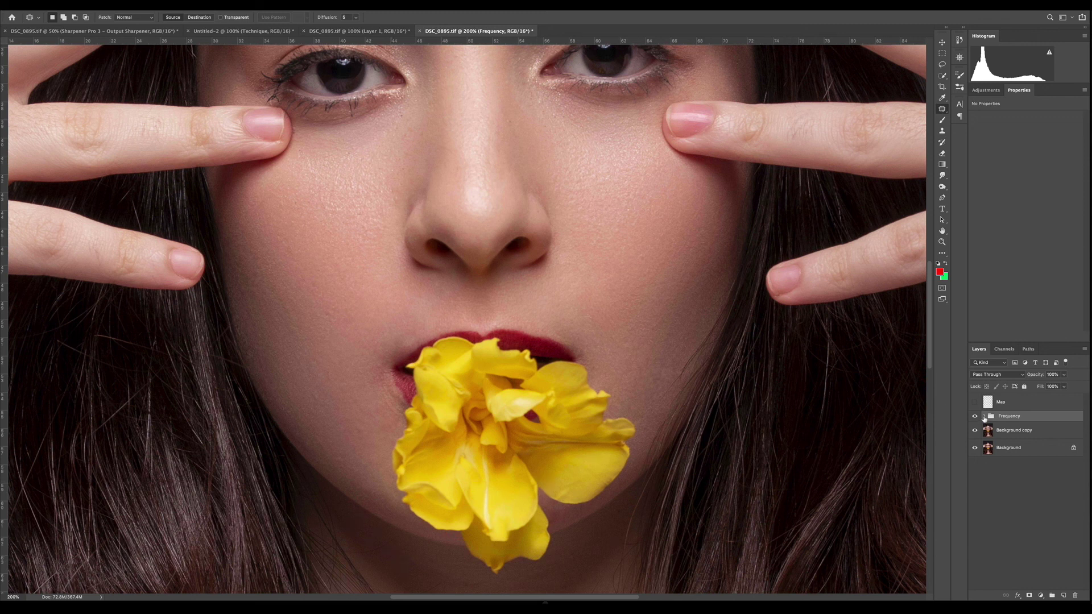
click(983, 417)
click(995, 465)
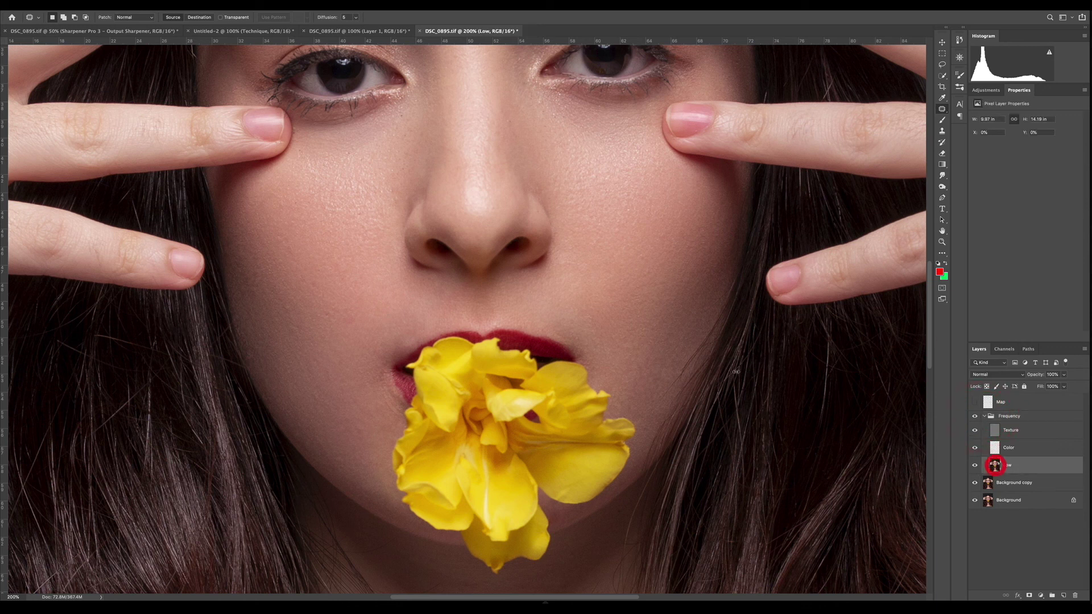
mouse_move(707, 307)
mouse_down()
mouse_move(644, 339)
mouse_move(631, 368)
mouse_move(640, 393)
mouse_move(658, 389)
mouse_move(706, 310)
mouse_up()
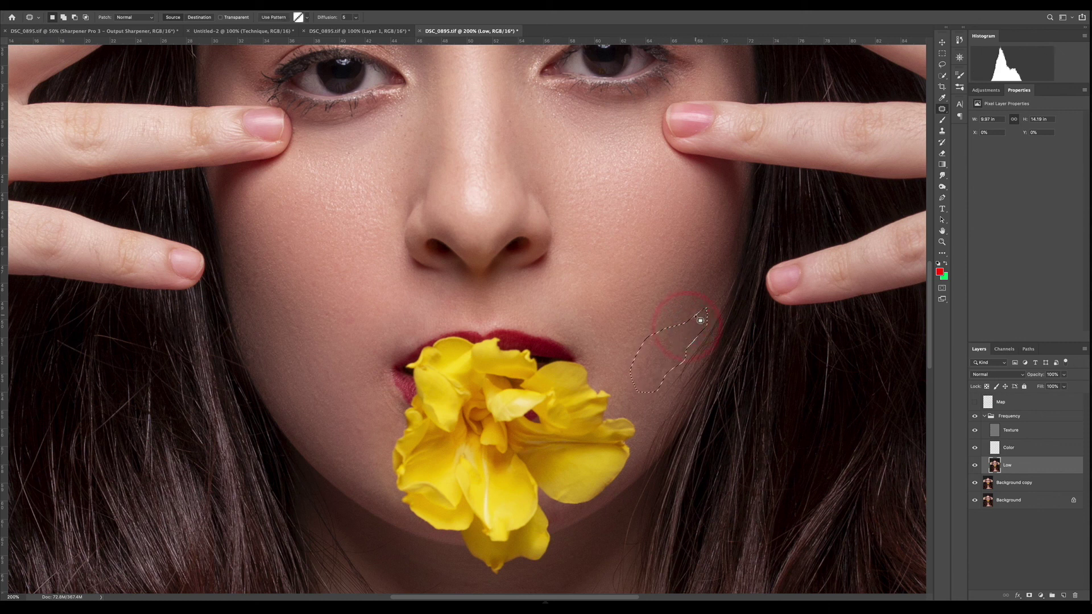
key(ctrl+alt+f)
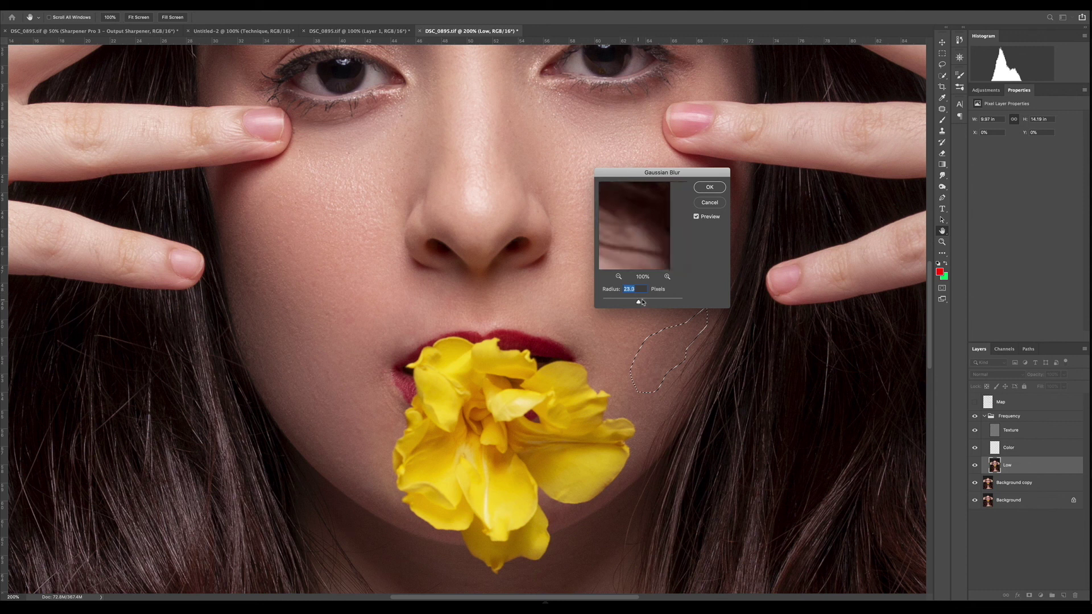
mouse_move(634, 303)
mouse_down()
mouse_move(621, 301)
mouse_move(646, 301)
mouse_move(642, 282)
mouse_move(645, 302)
mouse_move(633, 298)
mouse_up()
click(714, 190)
key(Return)
key(j)
key(ctrl+d)
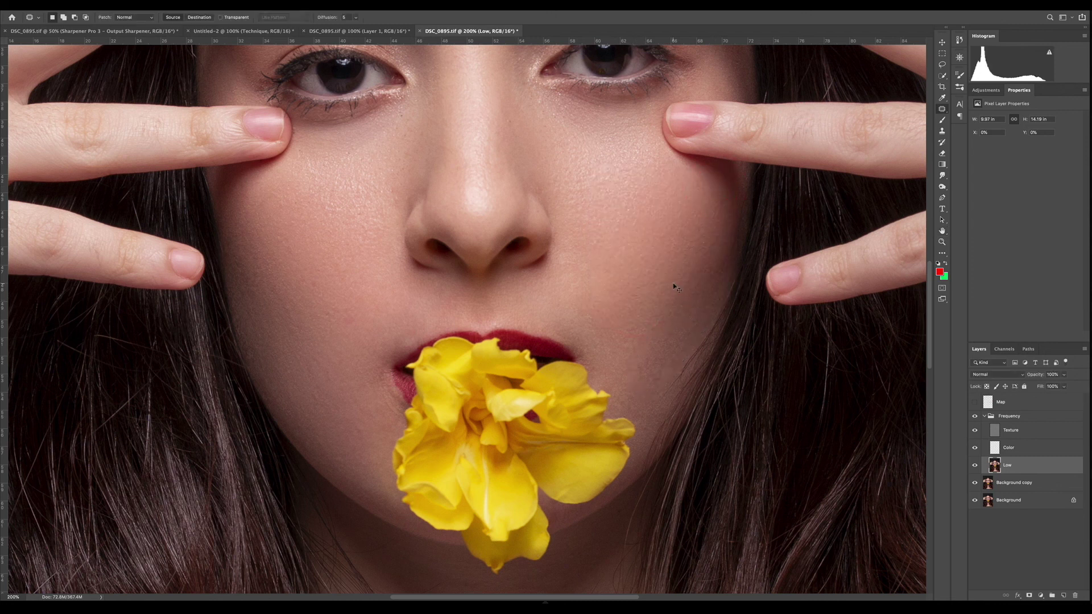
Examine the smoothed skin of the forehead, eye area and cheeks at close range.
scroll(678, 288, up, 5)
scroll(678, 289, up, 4)
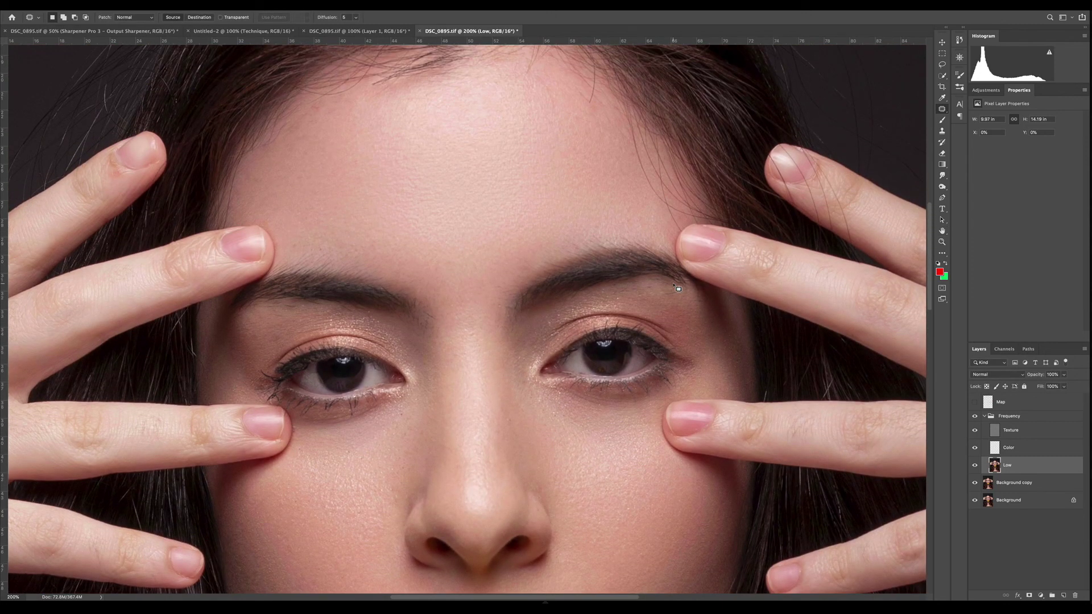
scroll(646, 231, up, 1)
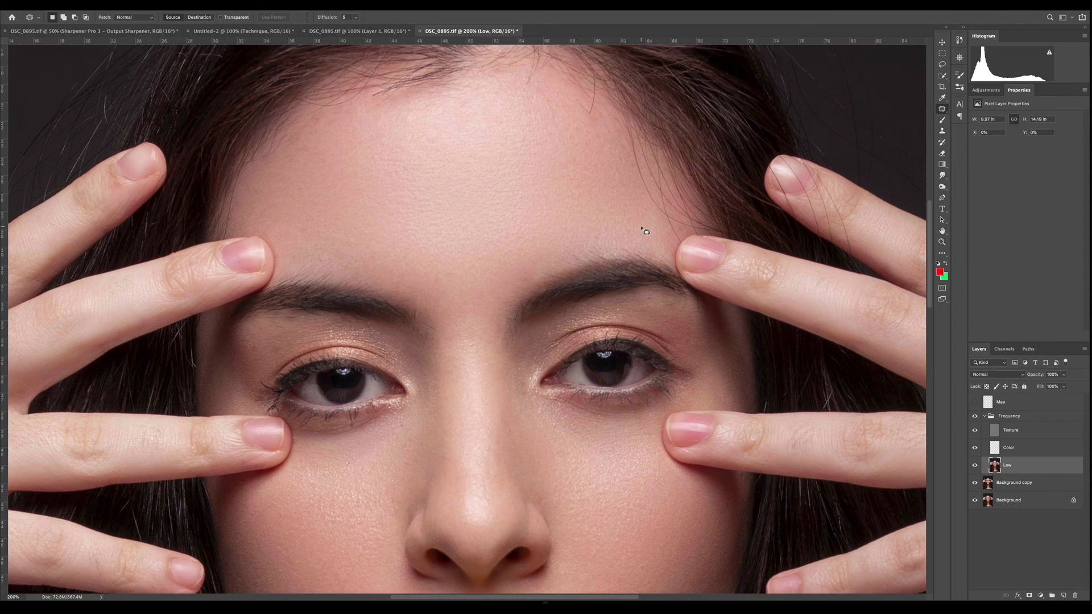
scroll(646, 232, down, 12)
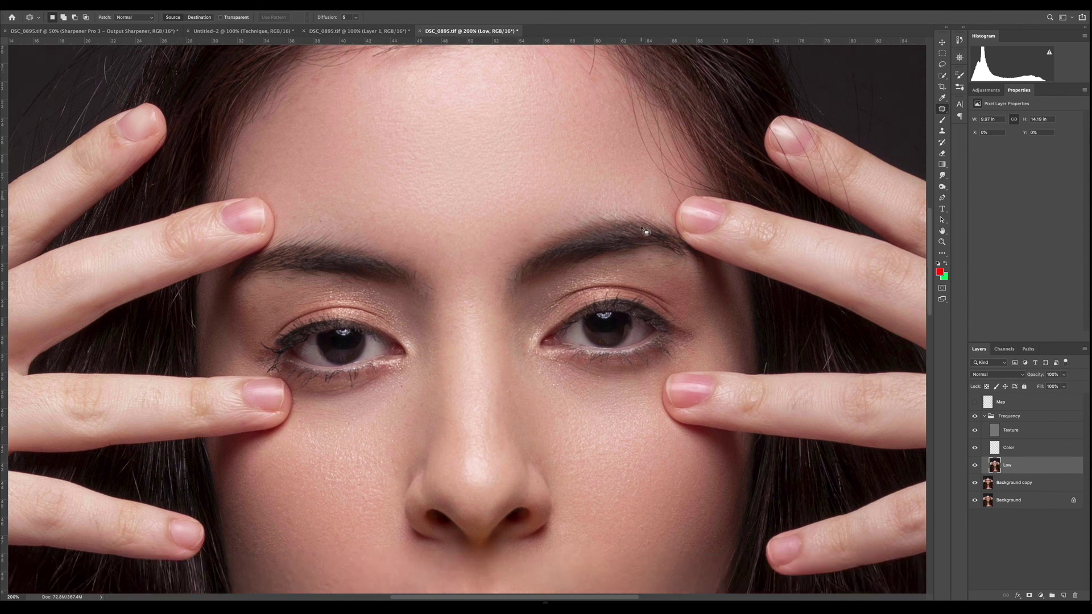
scroll(646, 231, up, 9)
scroll(646, 231, down, 4)
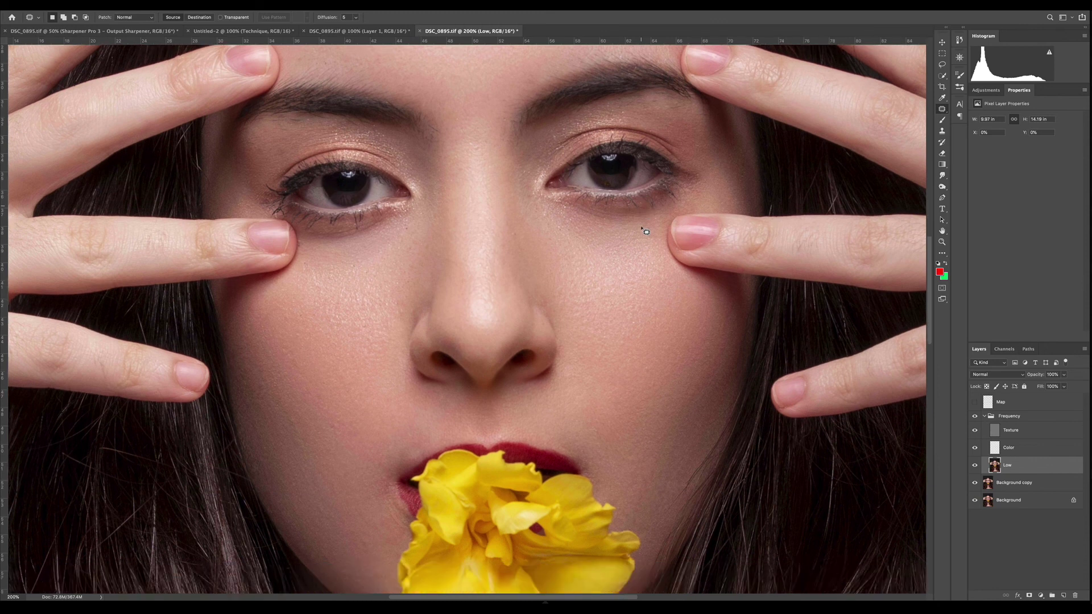
Compare the whole portrait before and after retouching by toggling between the Background layer alone and all layers.
key(ctrl+0)
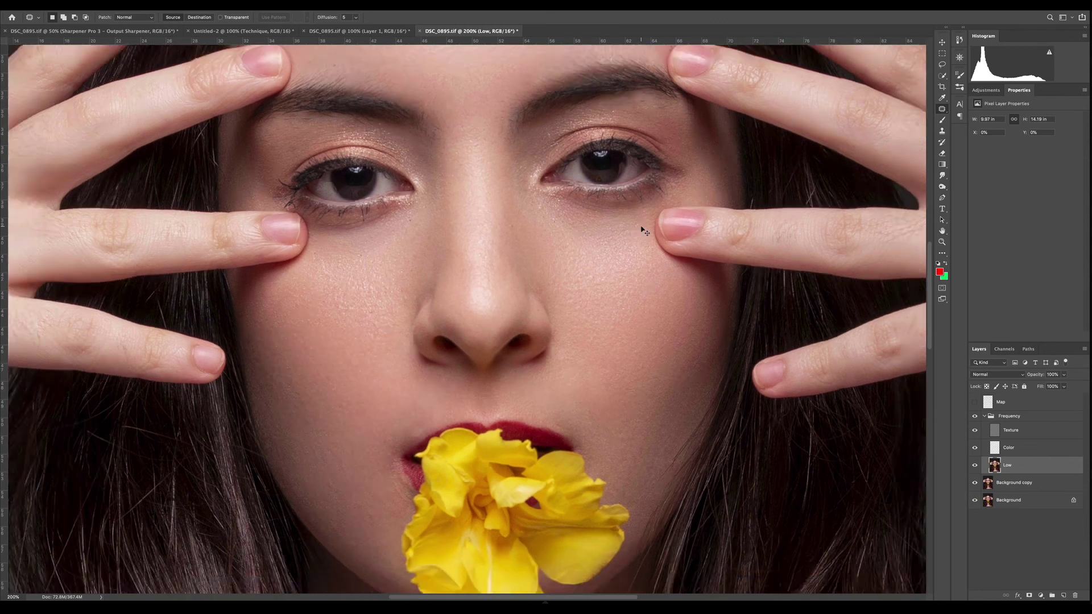
key(ctrl+minus)
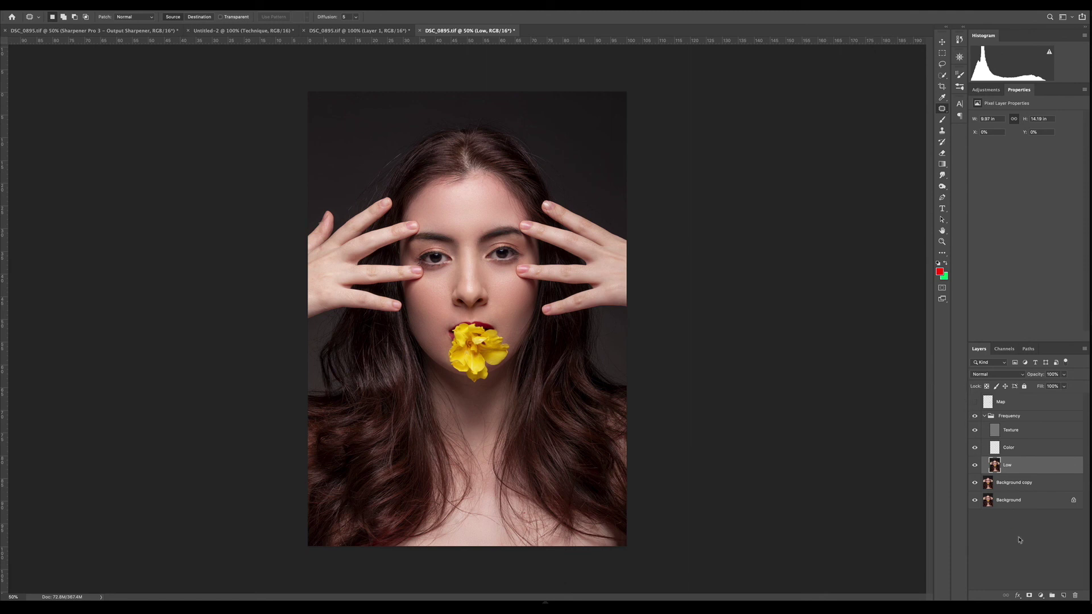
alt+click(975, 500)
alt+click(975, 501)
alt+click(974, 500)
alt+click(975, 500)
key(ctrl+plus)
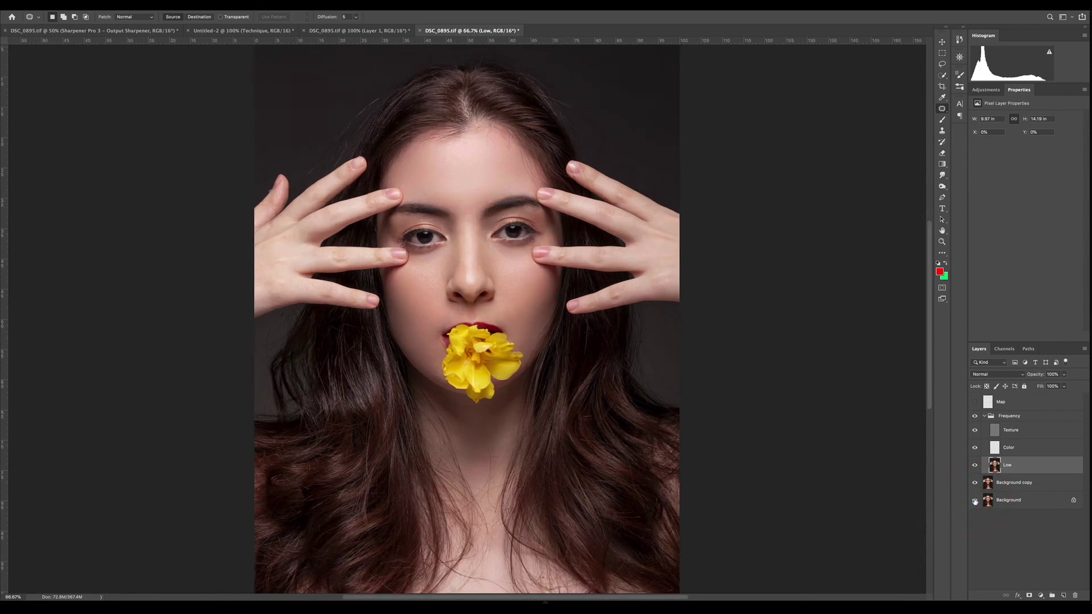
click(975, 500)
click(975, 500)
click(974, 501)
click(975, 501)
alt+click(975, 500)
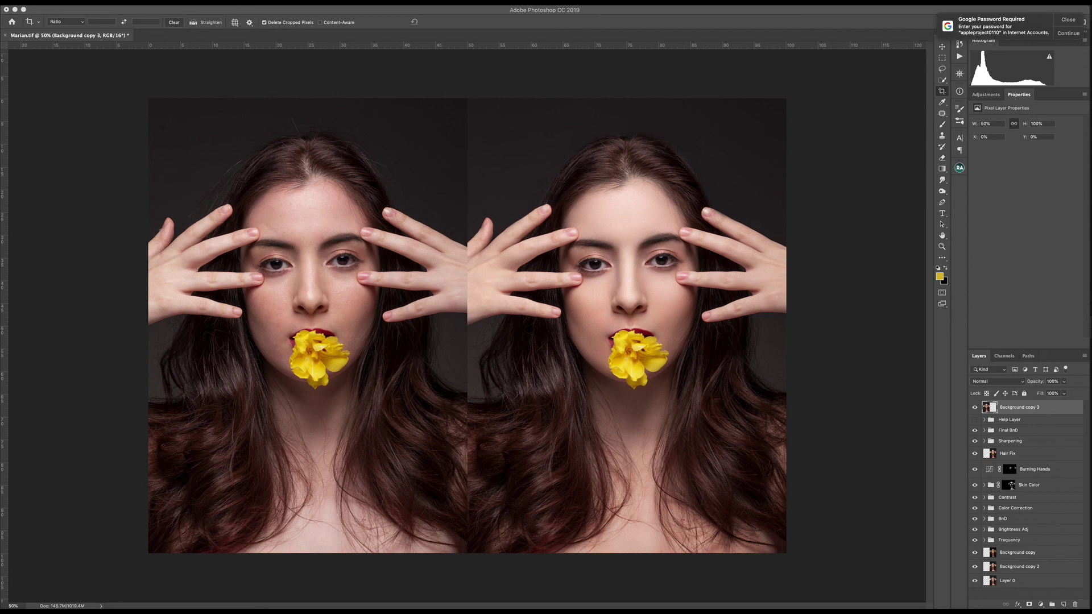
click(877, 7)
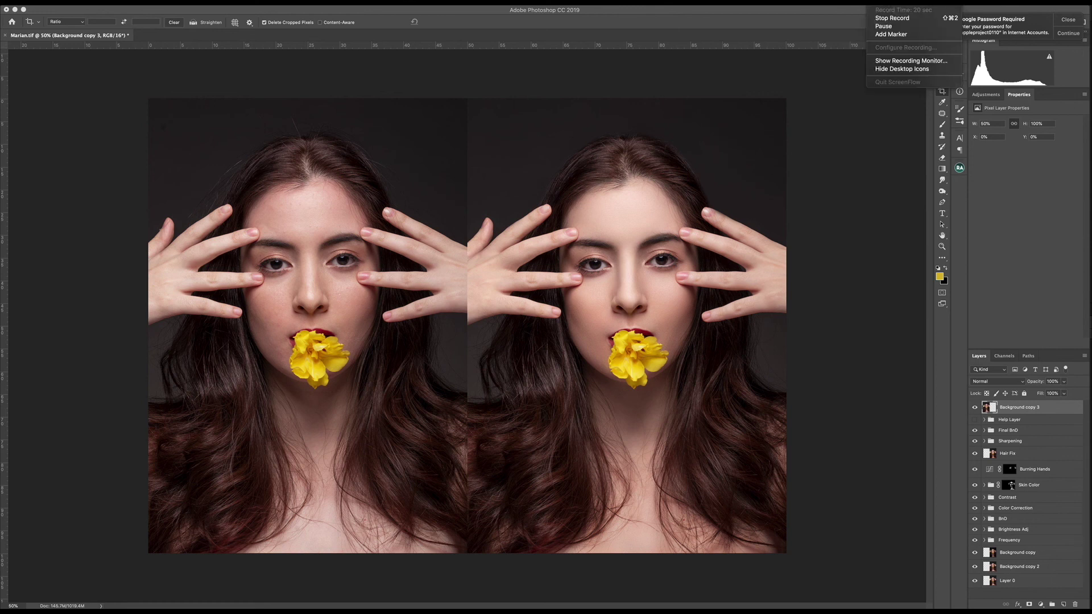